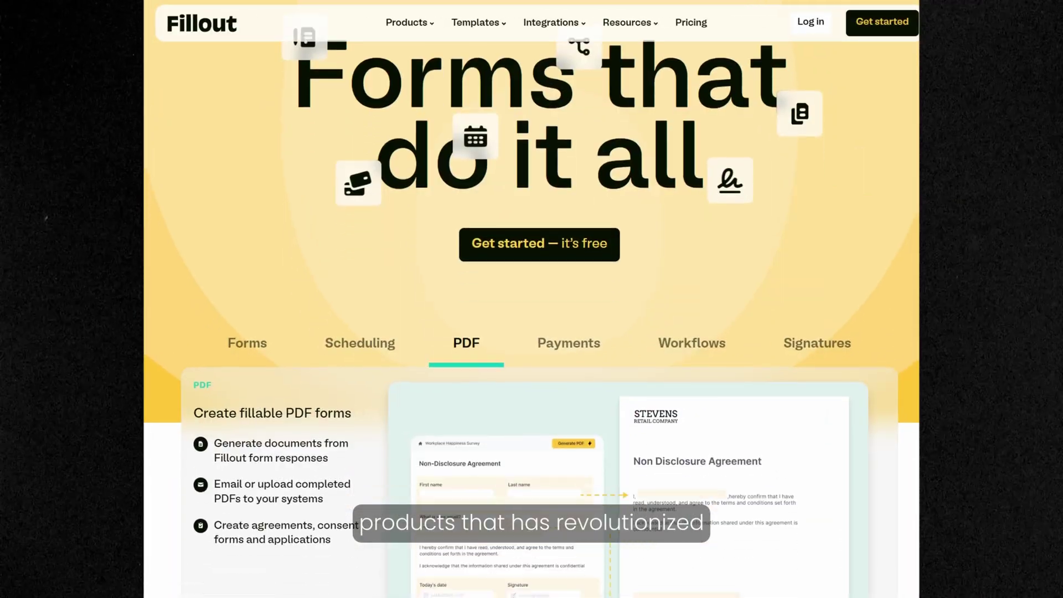
Scroll down the Fillout homepage past the PDF and ratings sections.
scroll(532, 310, "down", 15)
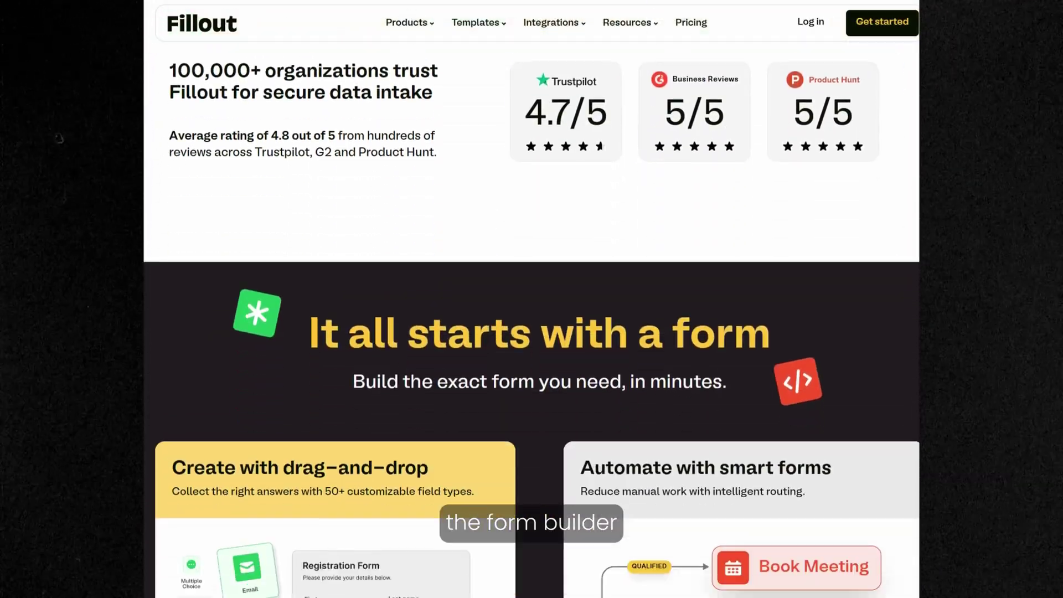
scroll(531, 310, "down", 15)
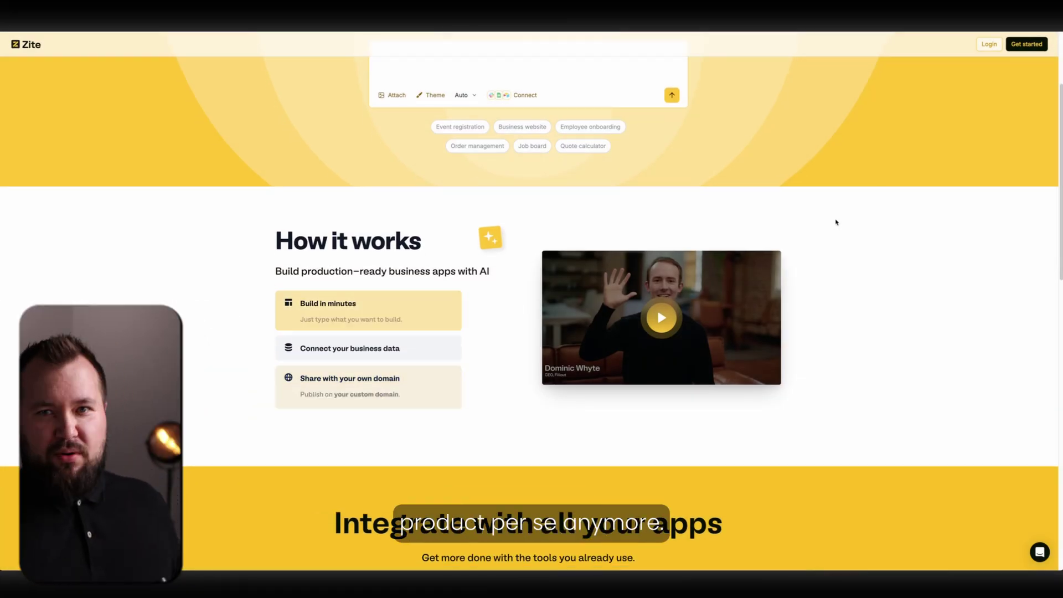
scroll(841, 222, "up", 3)
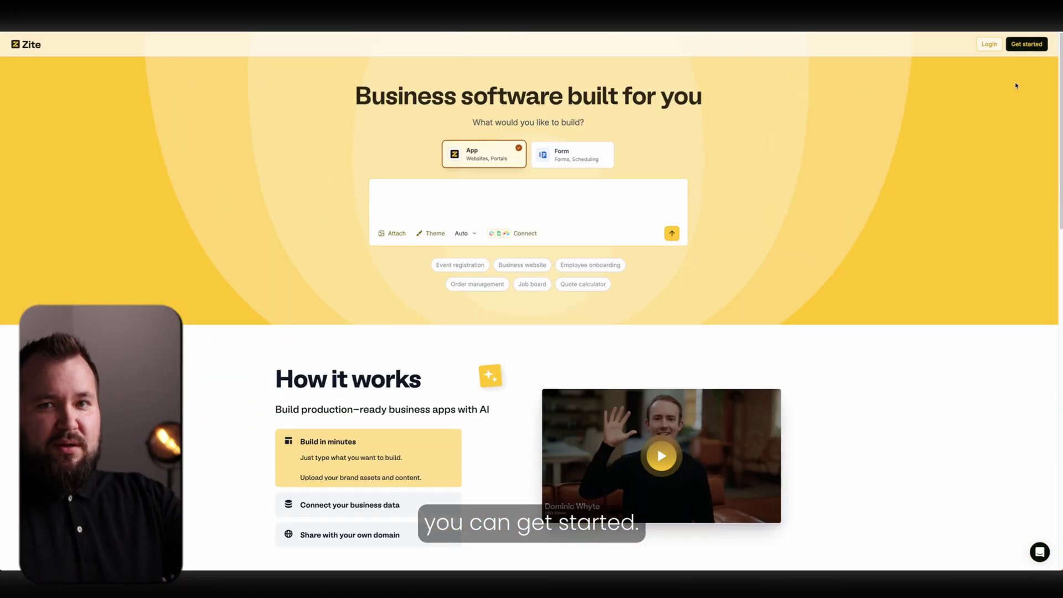
scroll(927, 134, "down", 3)
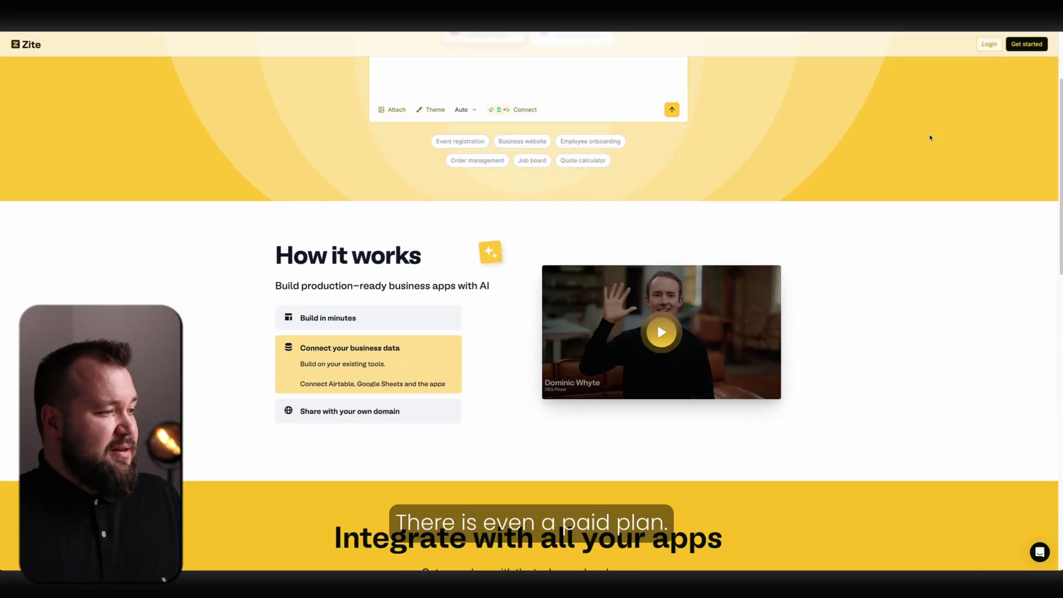
scroll(928, 132, "up", 3)
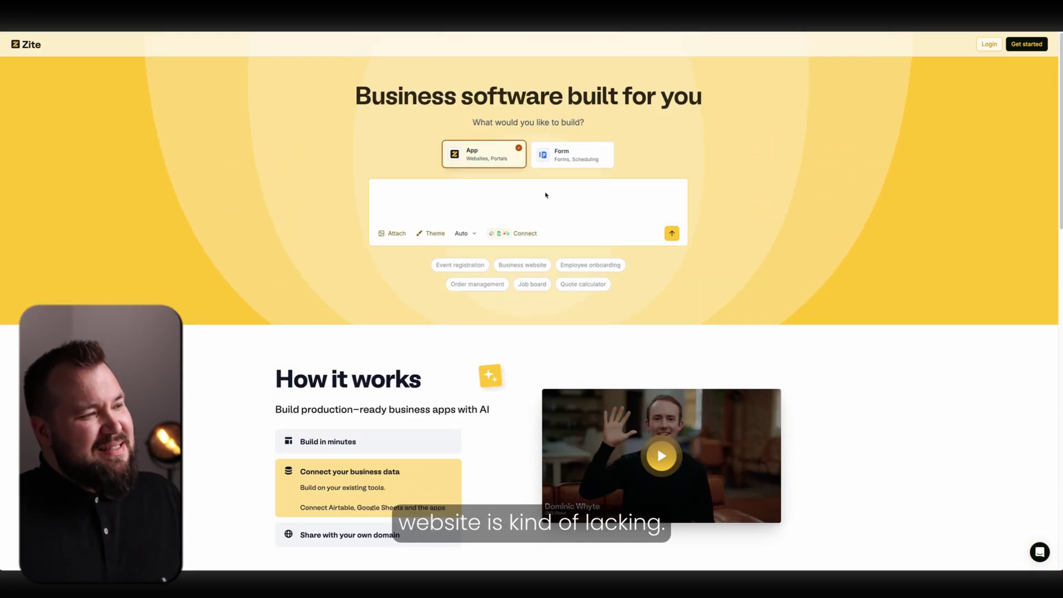
scroll(880, 218, "down", 6)
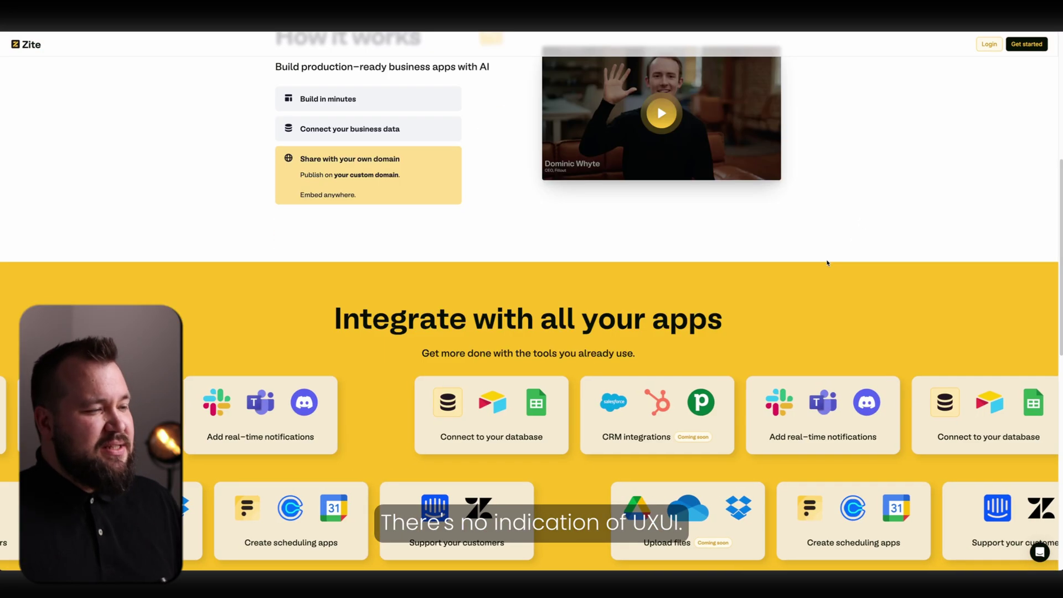
scroll(814, 255, "down", 3)
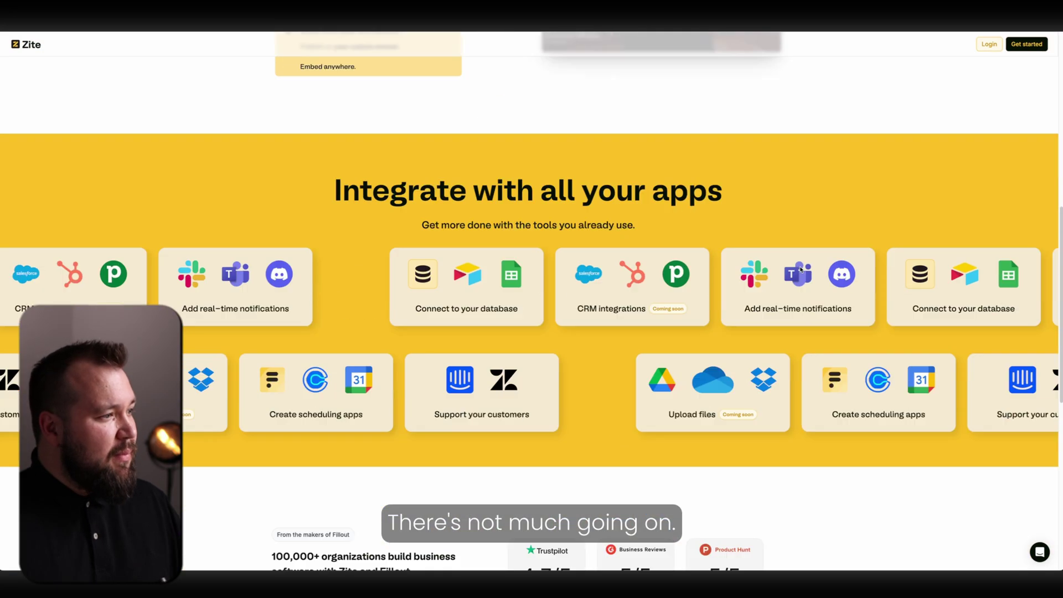
scroll(560, 216, "up", 2)
scroll(562, 221, "up", 2)
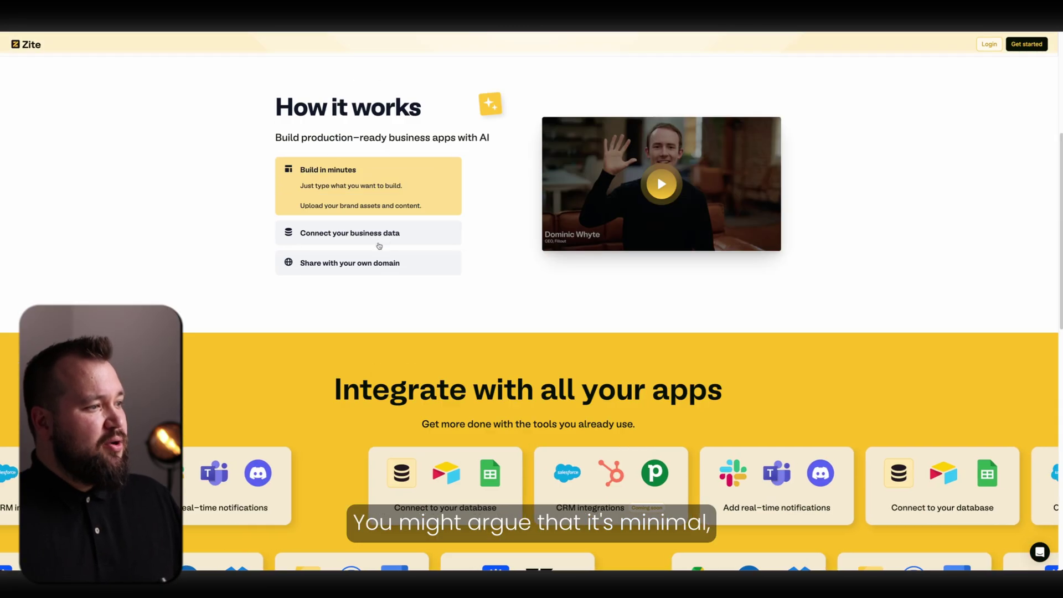
left_click(383, 236)
left_click(424, 261)
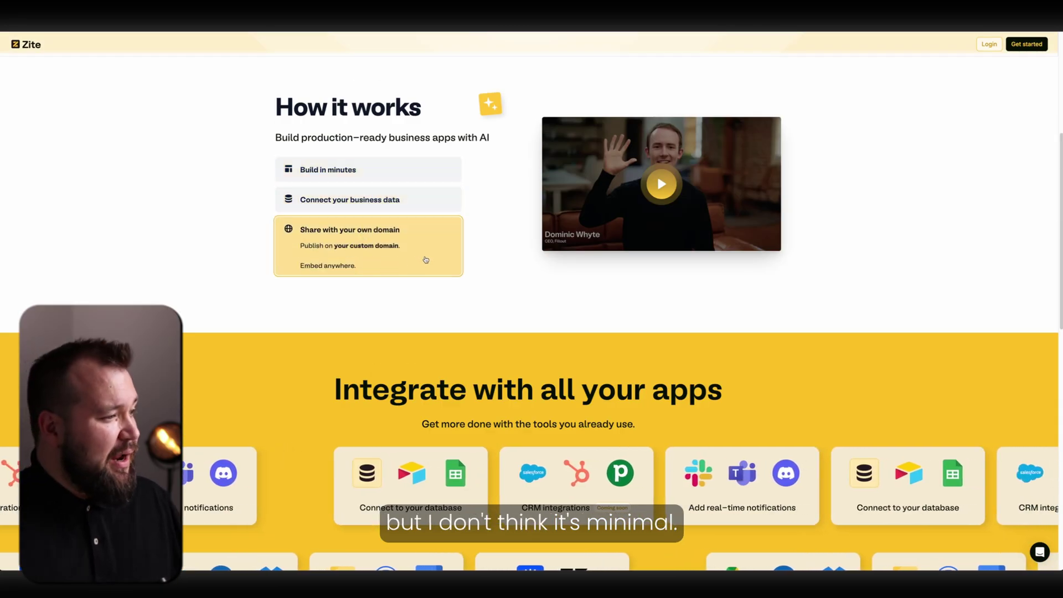
scroll(490, 255, "down", 3)
scroll(490, 255, "down", 3)
scroll(498, 254, "down", 1)
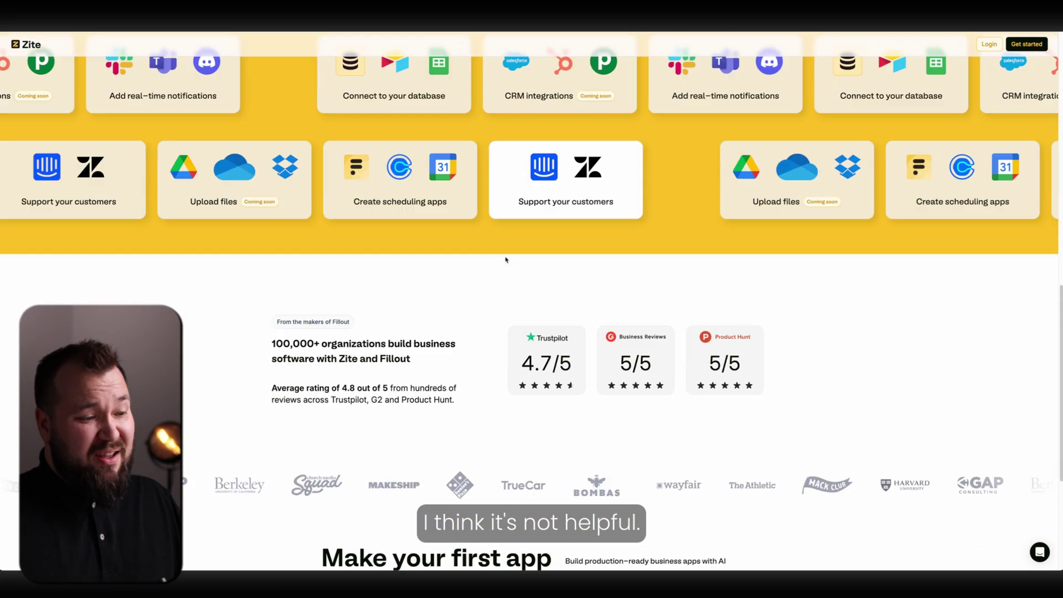
scroll(416, 244, "up", 1)
scroll(416, 244, "up", 1)
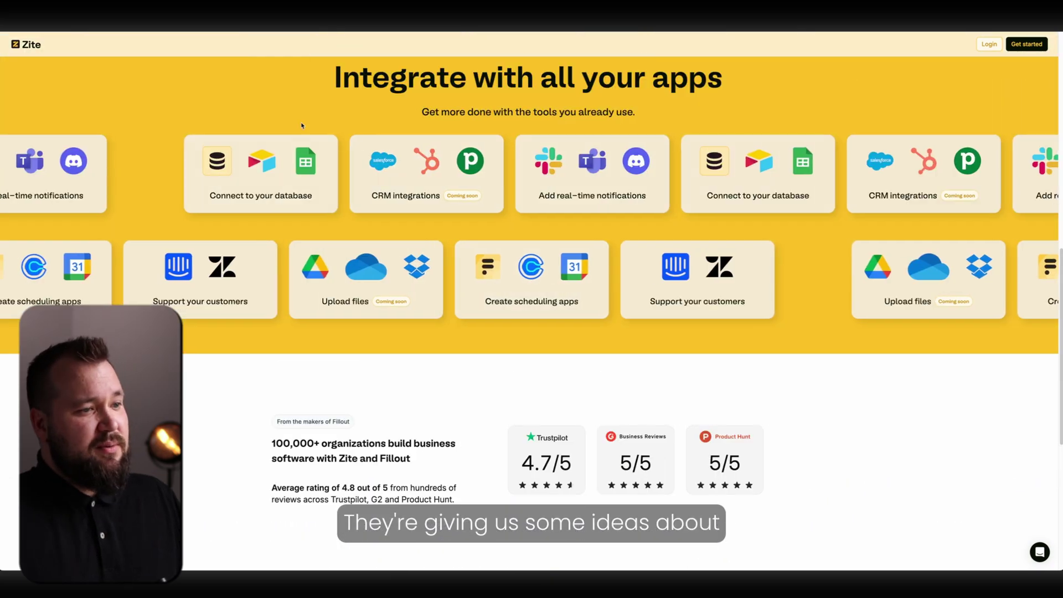
scroll(640, 334, "up", 10)
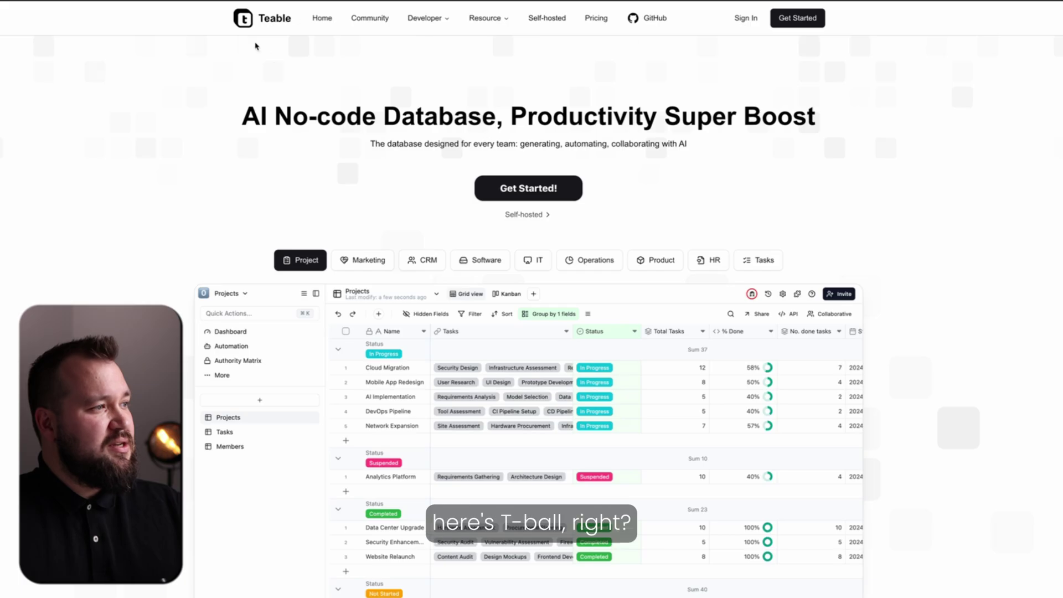
Scroll down the Teable homepage through its views, dashboards and automation sections.
scroll(653, 180, "down", 10)
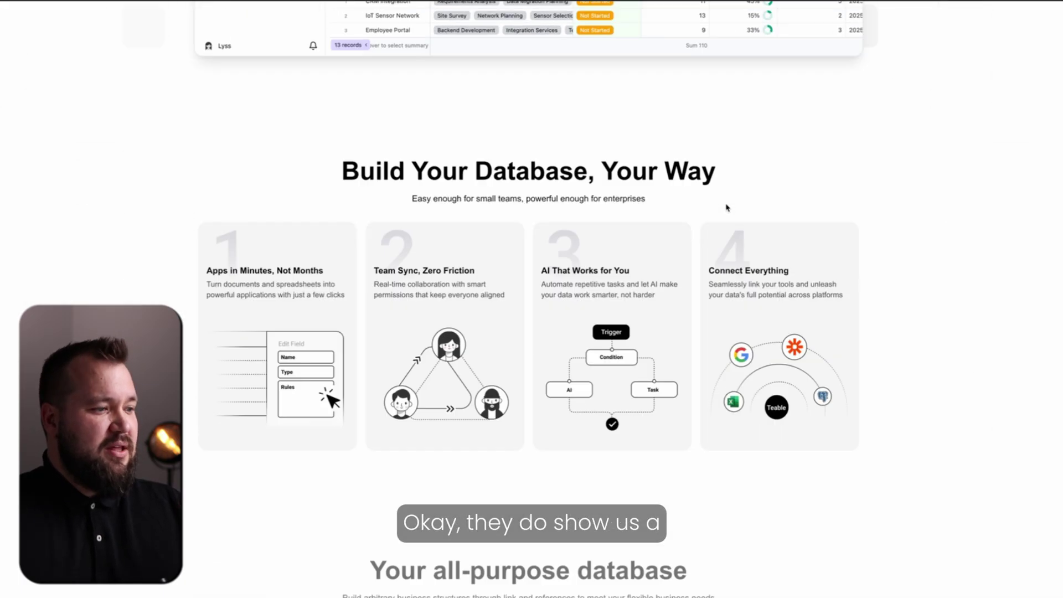
scroll(727, 208, "down", 10)
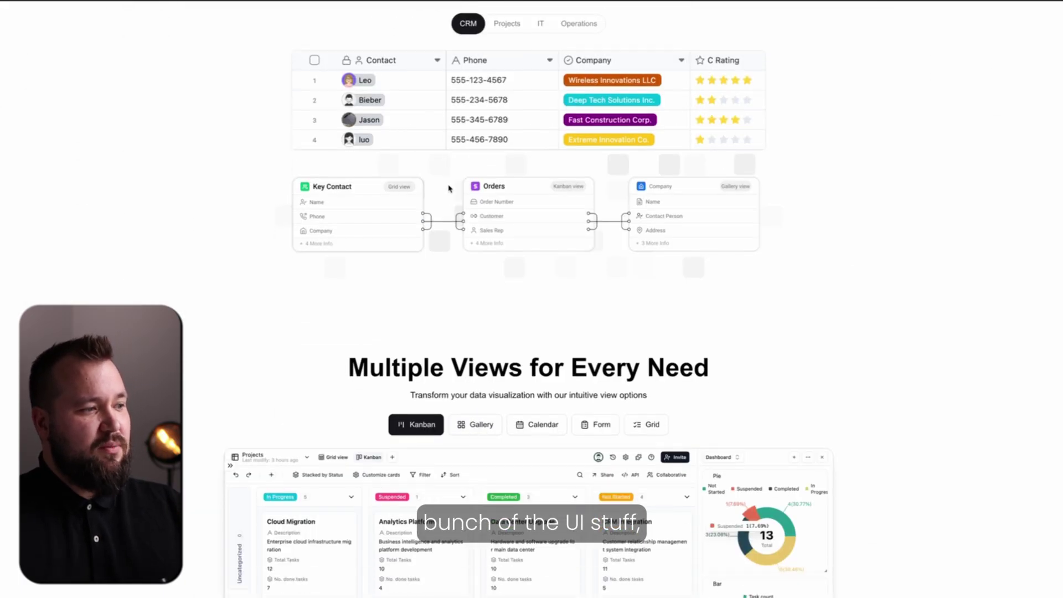
scroll(415, 185, "down", 15)
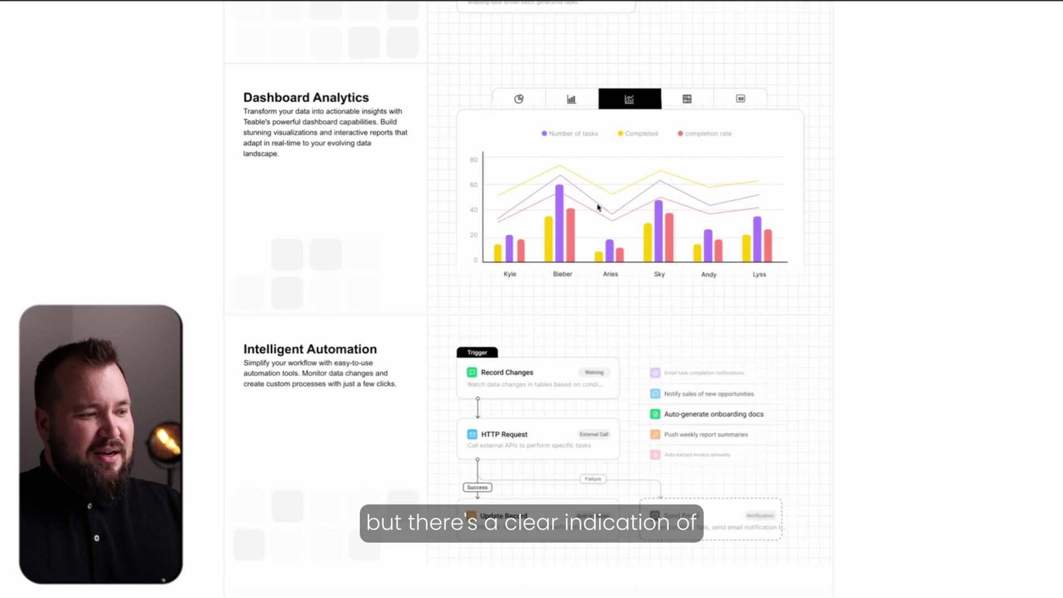
scroll(649, 210, "down", 10)
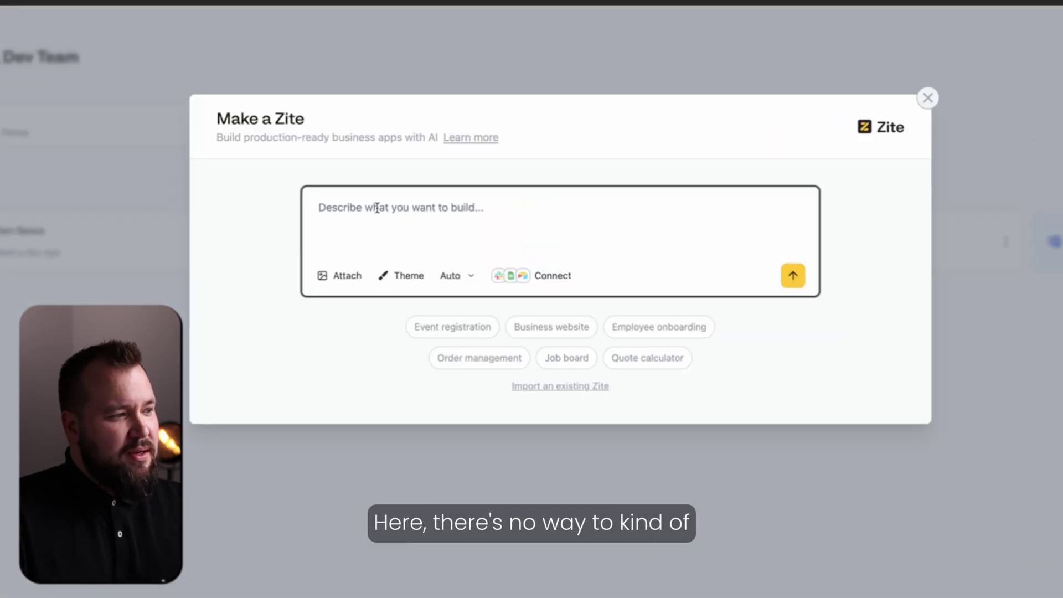
Close the Make a Zite dialog to return to the workspace home.
left_click(933, 101)
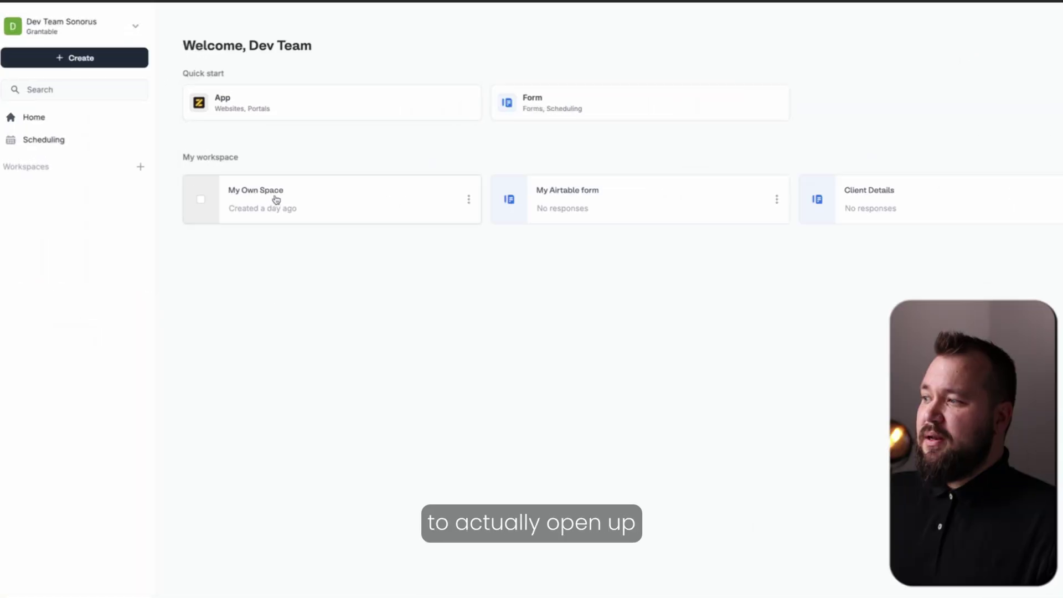
Open My Own Space's Database settings and list existing databases available to connect.
left_click(276, 199)
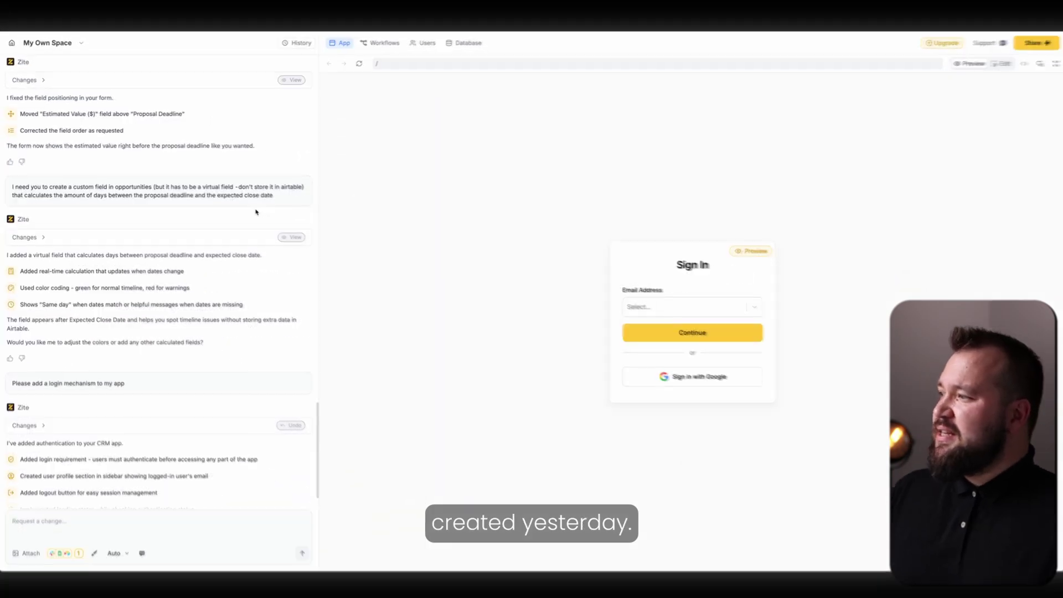
left_click(713, 334)
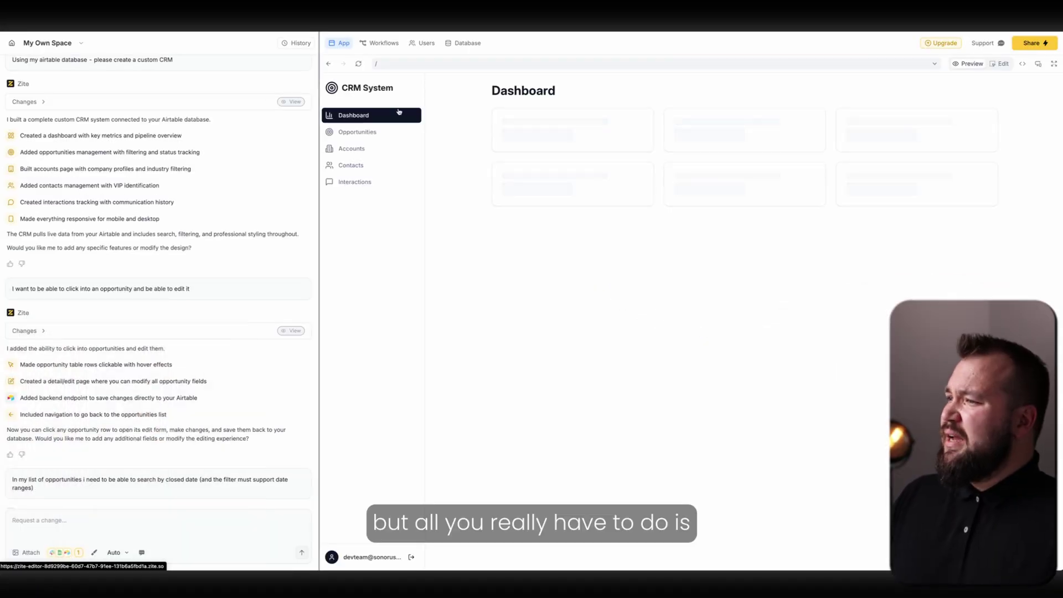
left_click(459, 42)
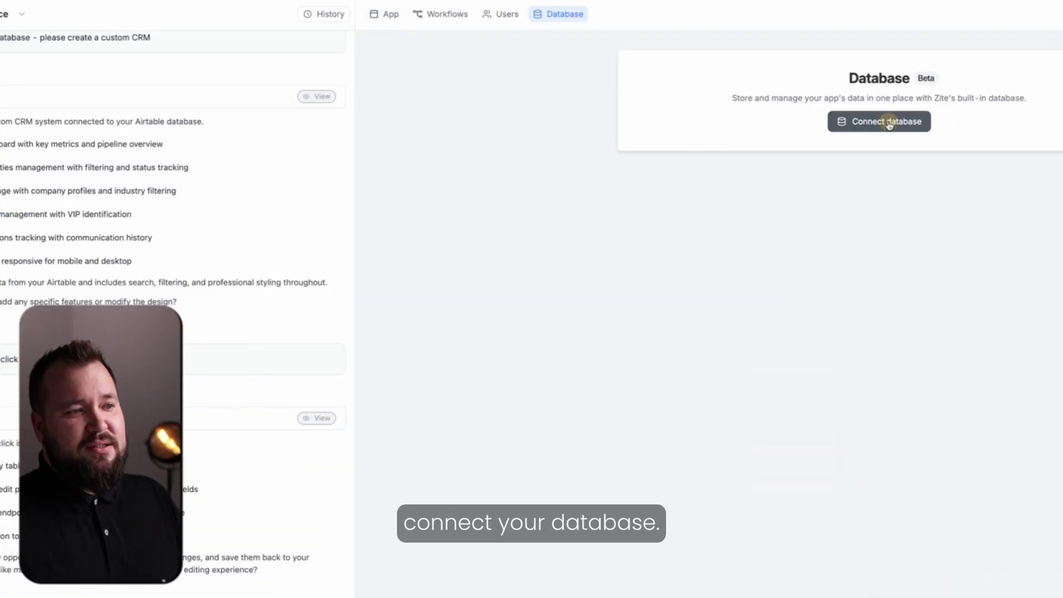
left_click(889, 123)
left_click(547, 187)
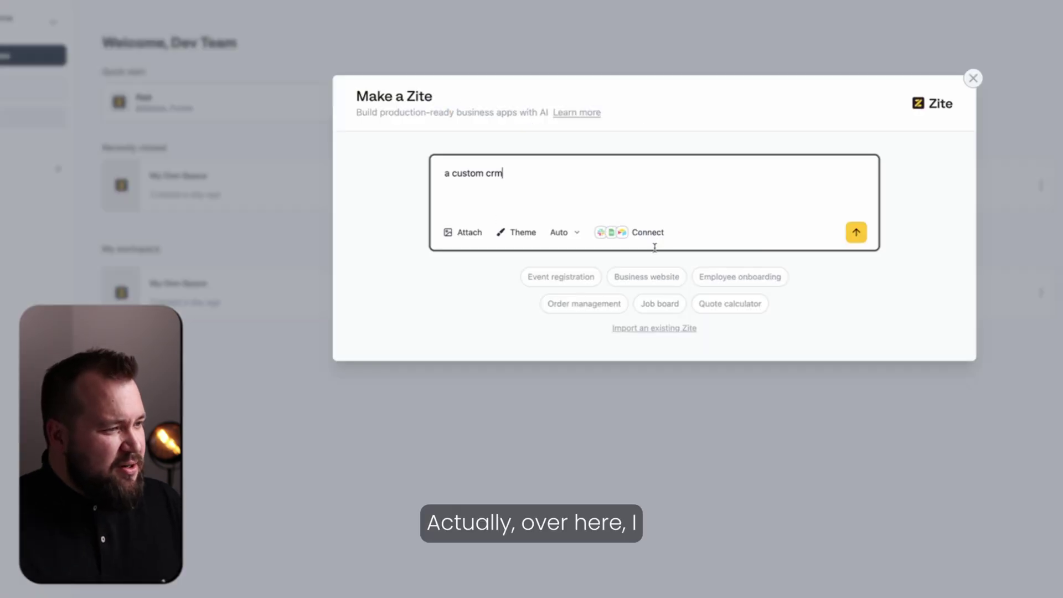
Connect the Demo Sales CRM Airtable base via the existing Airtable account, then close the dialog.
left_click(646, 233)
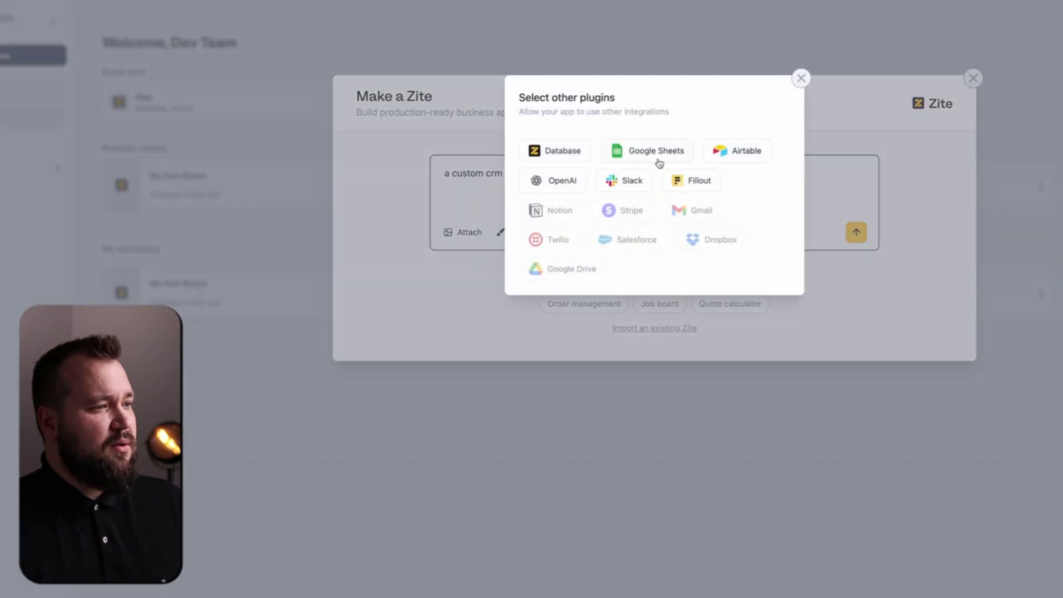
left_click(749, 155)
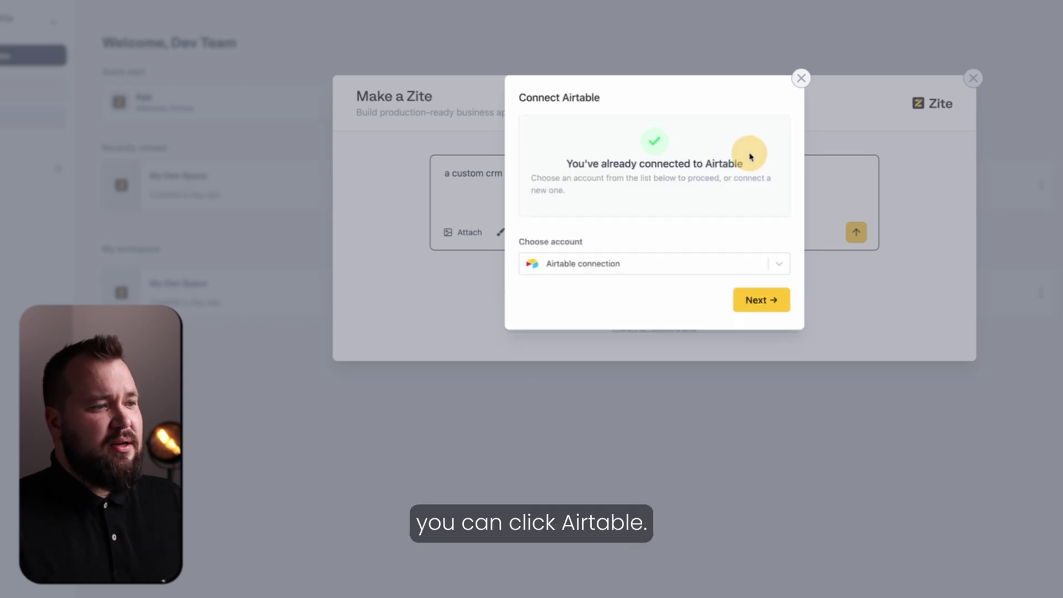
left_click(630, 266)
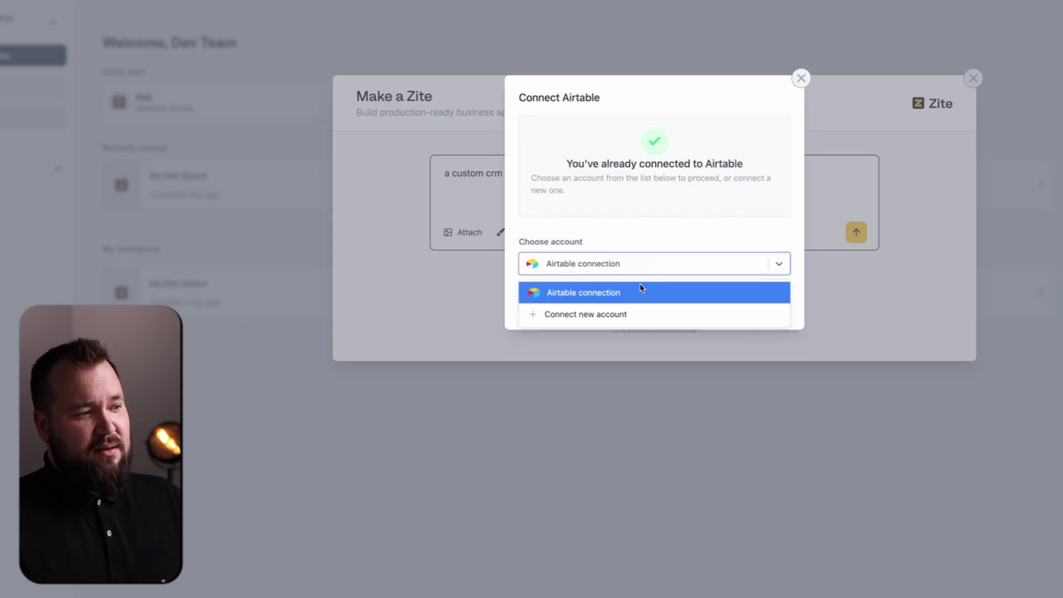
left_click(623, 289)
left_click(769, 306)
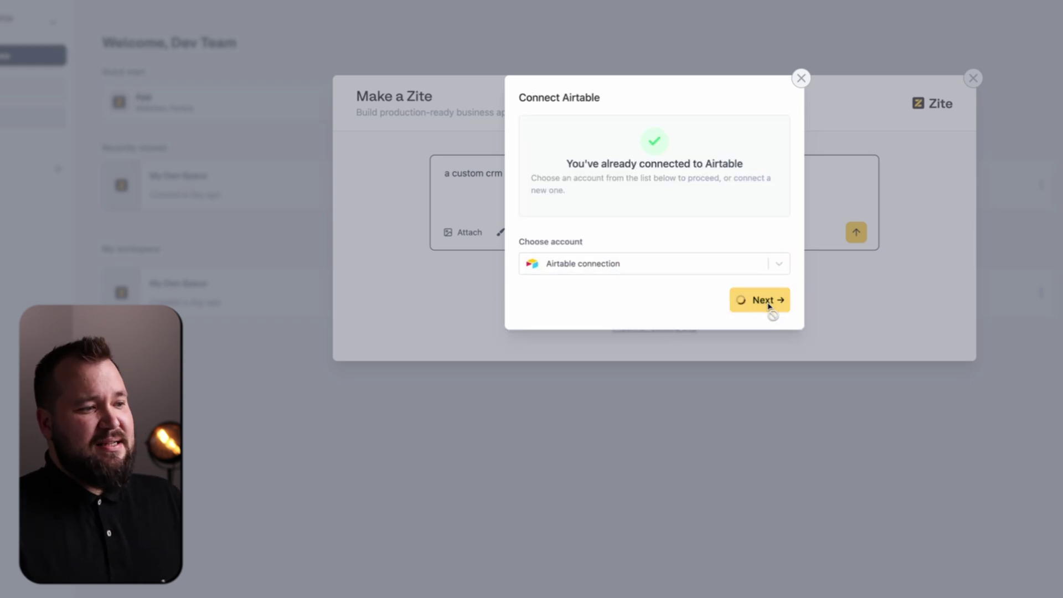
left_click(592, 227)
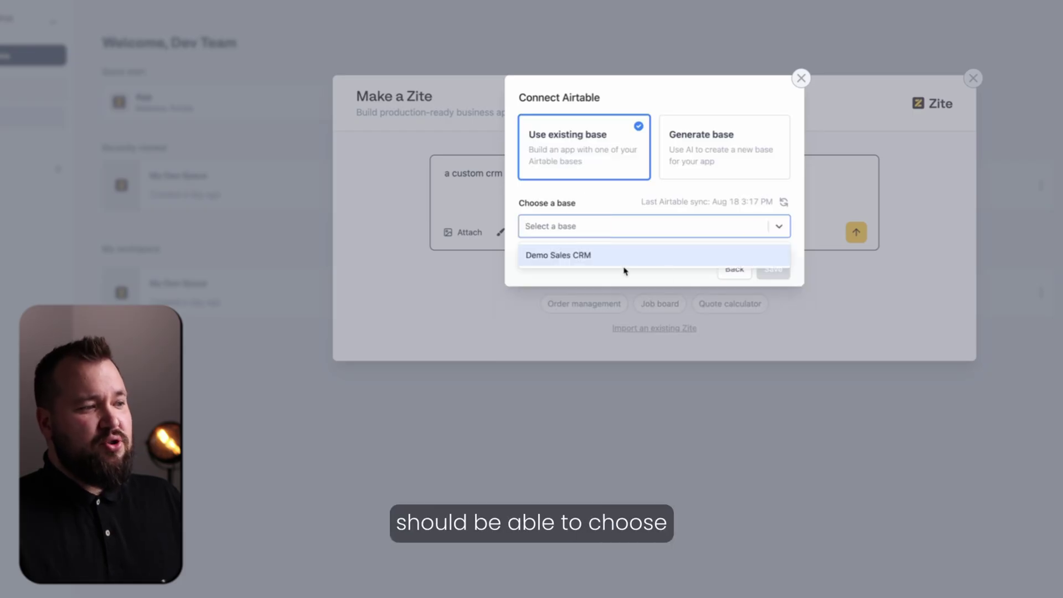
left_click(680, 263)
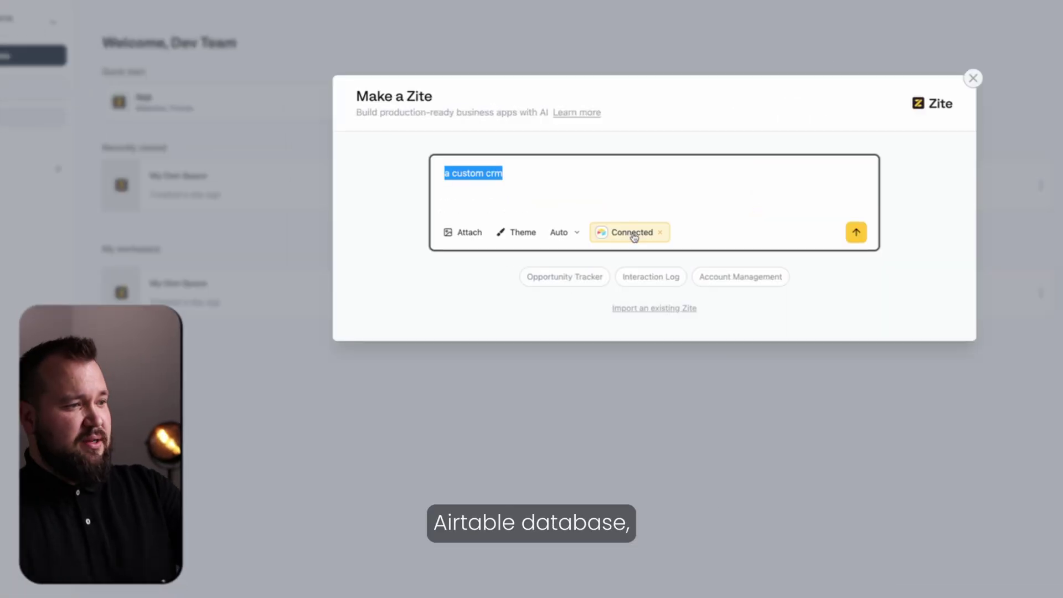
left_click(973, 78)
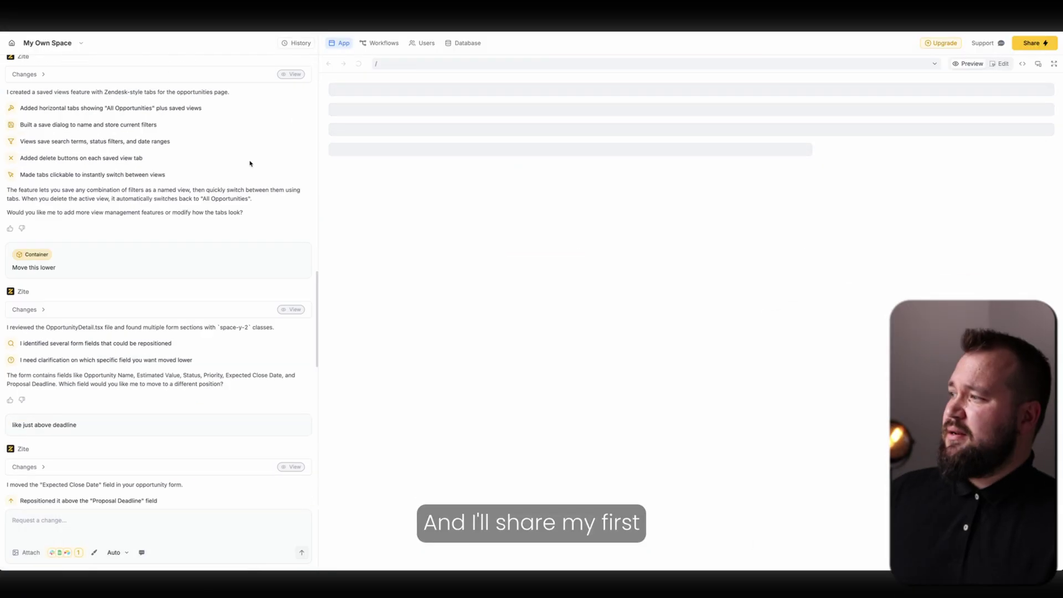
Scroll the AI chat history and highlight the original create-a-CRM request.
scroll(247, 160, "up", 15)
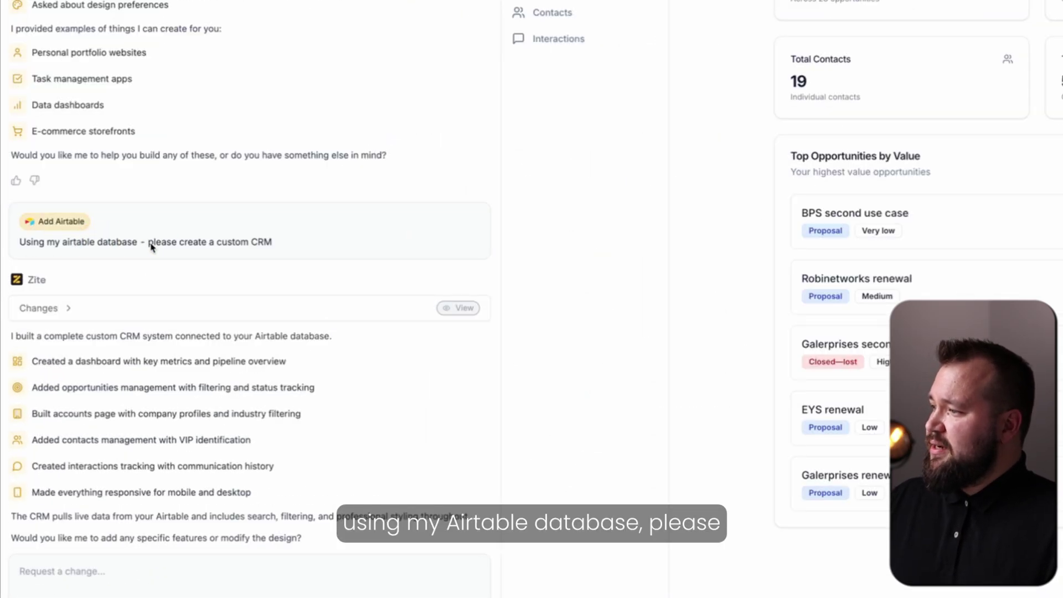
left_click_drag(234, 248, 310, 243)
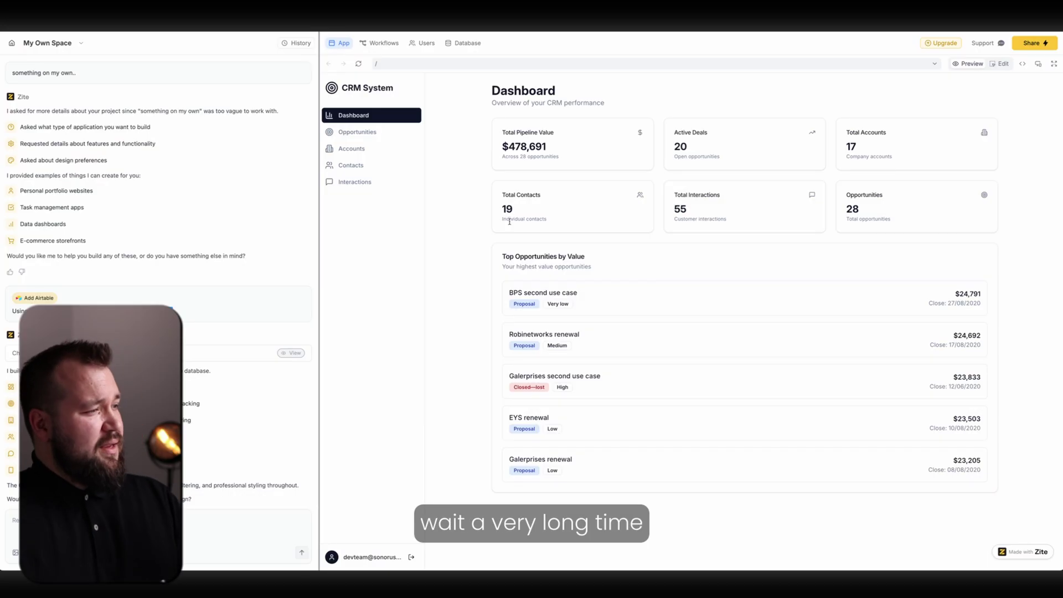
scroll(264, 287, "down", 2)
left_click_drag(173, 258, 94, 256)
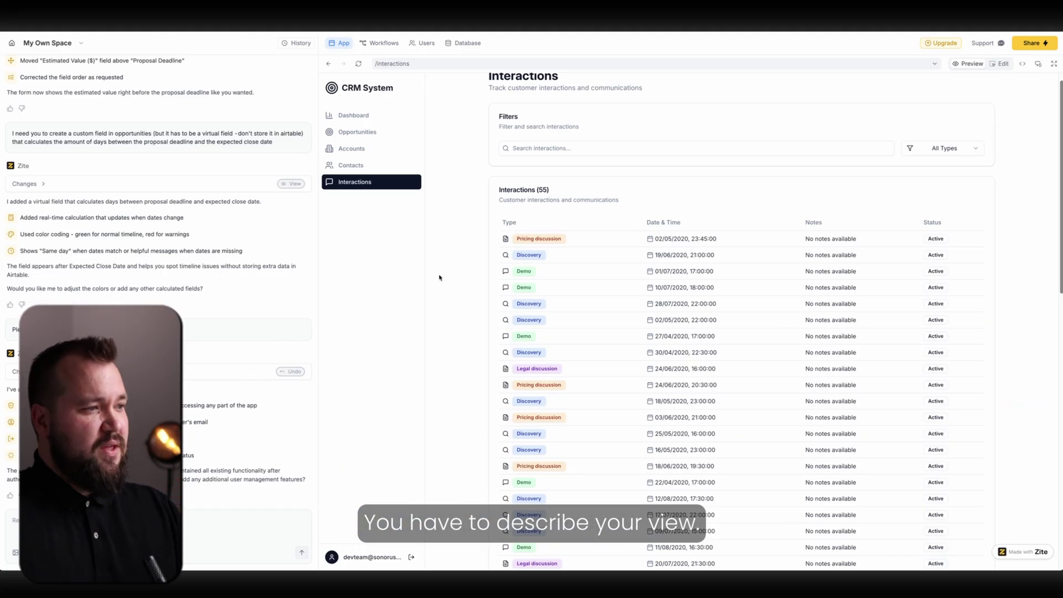
Switch the Interactions page into visual edit mode and select its search filter row.
scroll(448, 277, "up", 1)
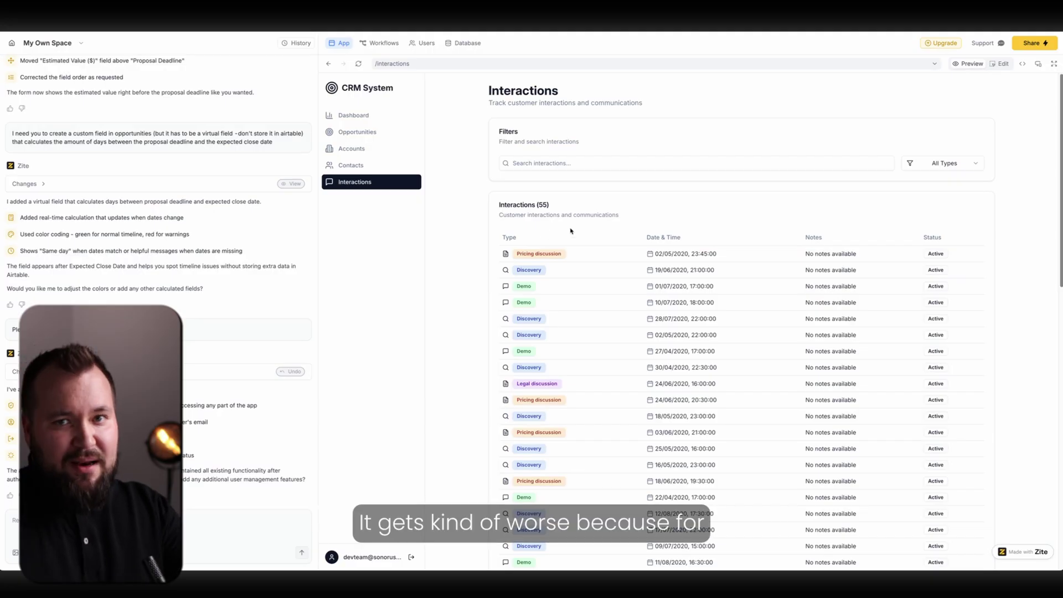
left_click(549, 136)
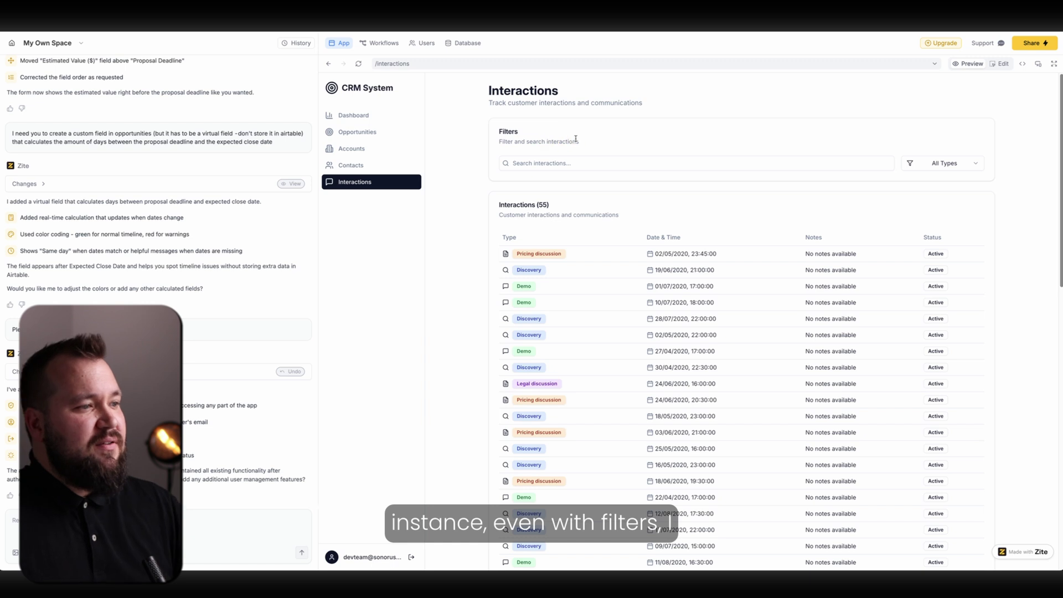
left_click_drag(576, 139, 494, 133)
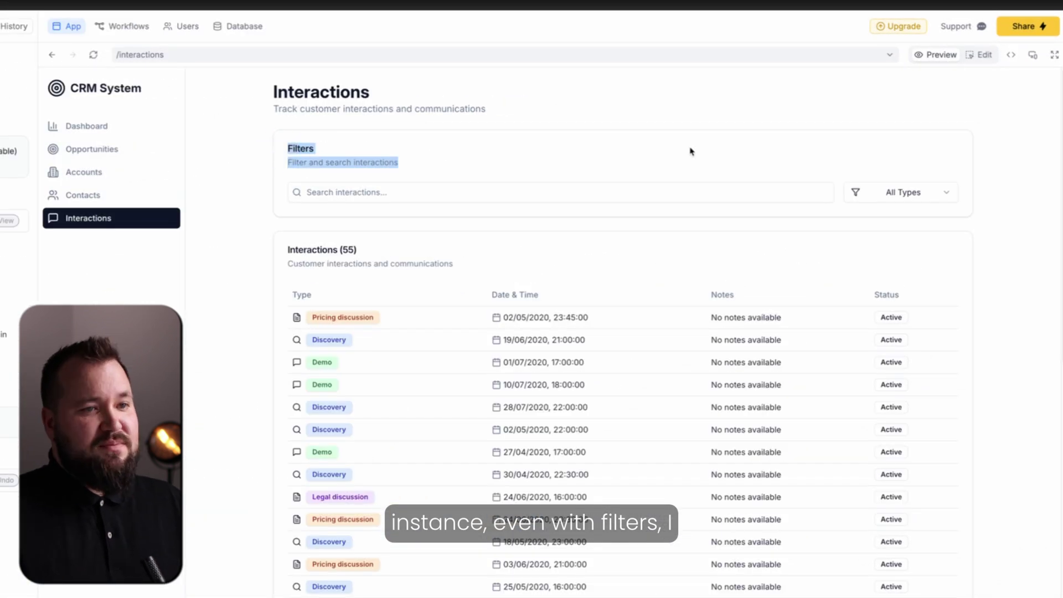
left_click(690, 151)
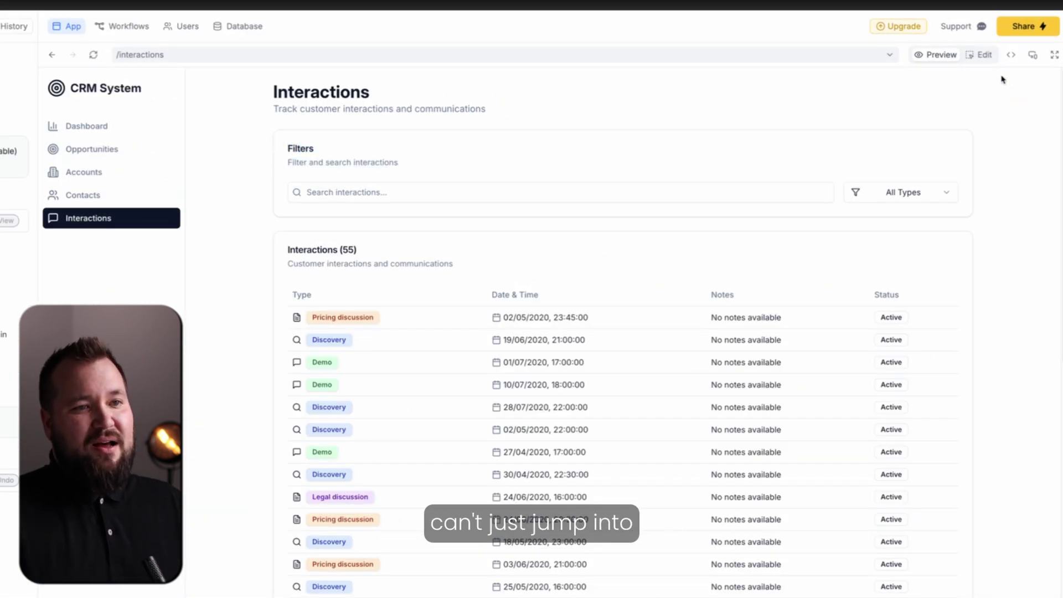
left_click(971, 52)
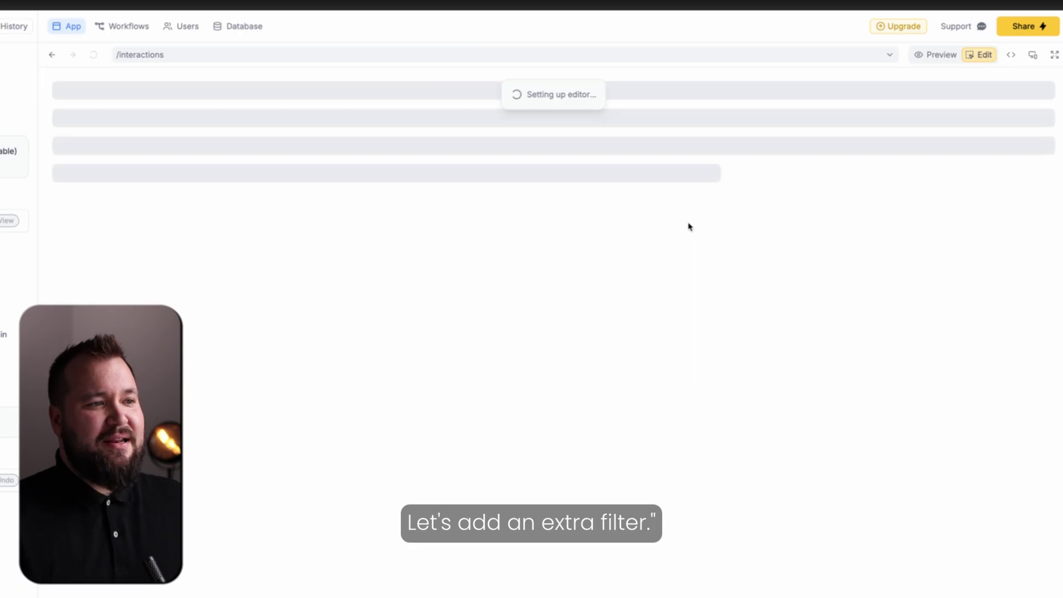
left_click(849, 199)
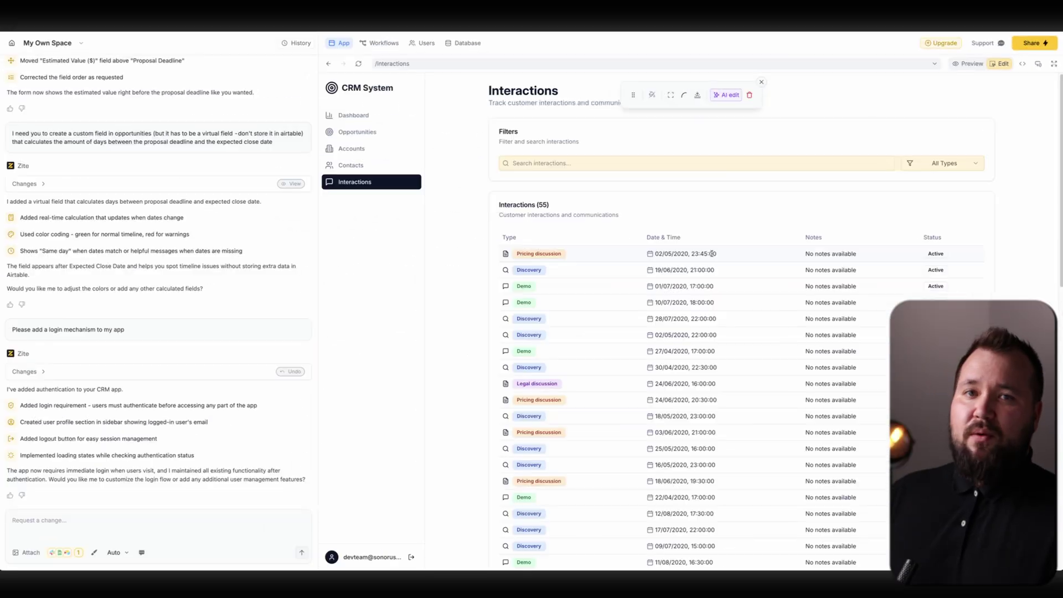
Ask the AI to add a date and time filter to the interactions table.
left_click(138, 519)
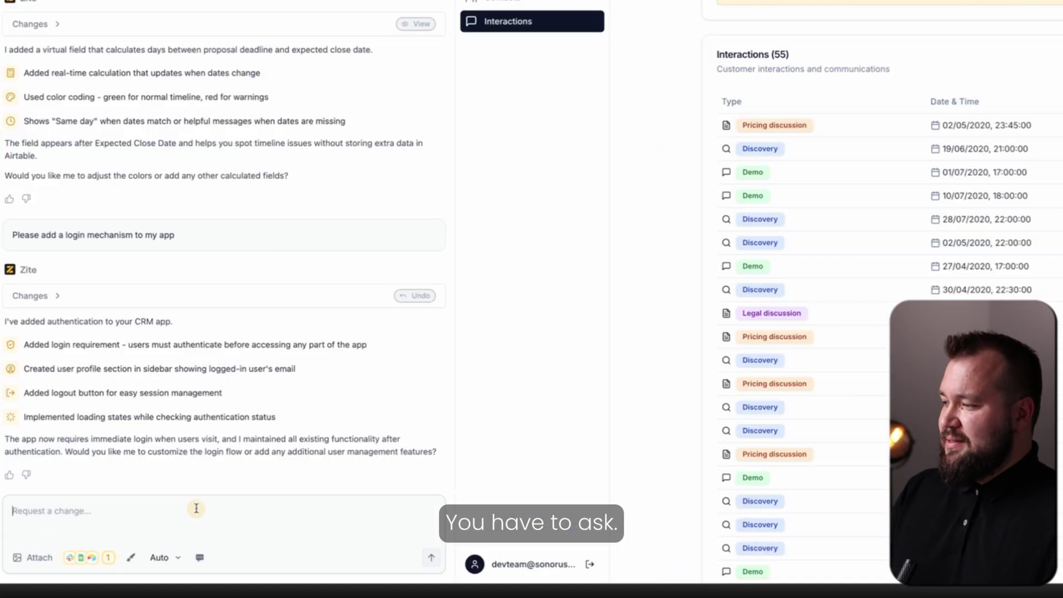
type("please add a d")
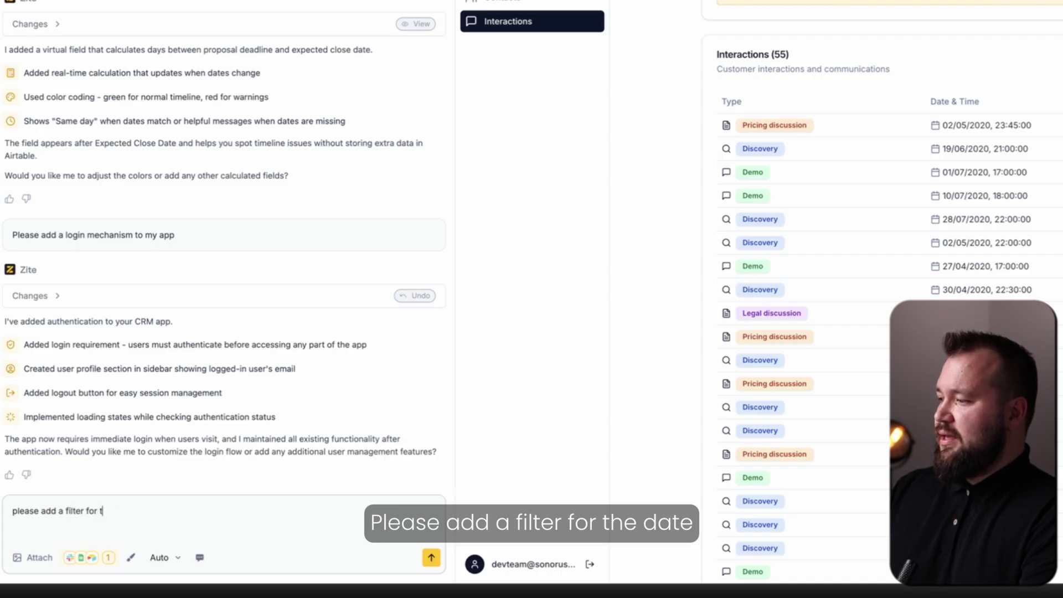
type("ilter for the date and time of the interaction in the interactions")
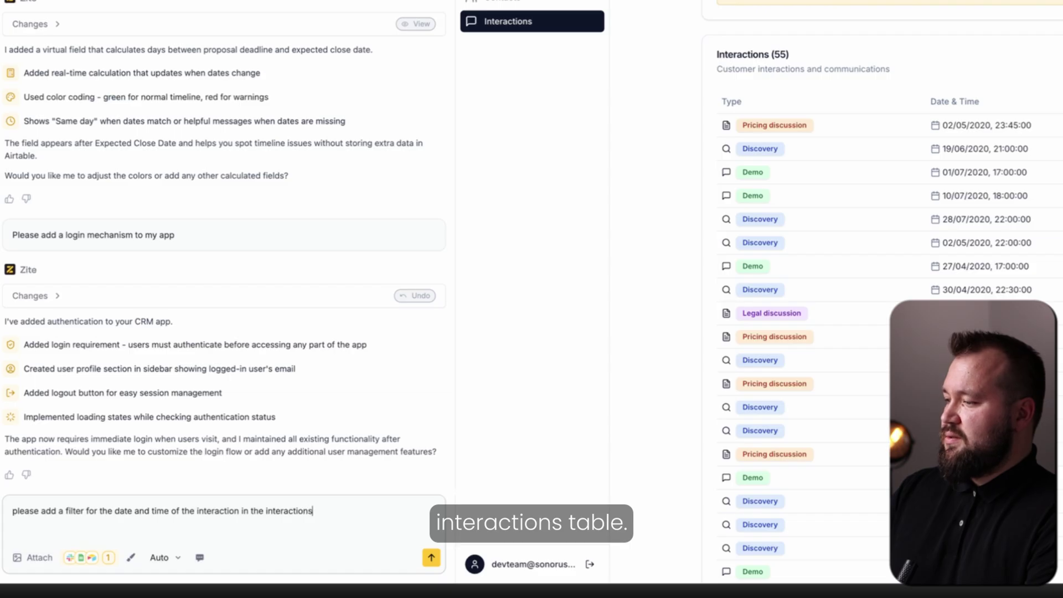
type(" table")
key("Return")
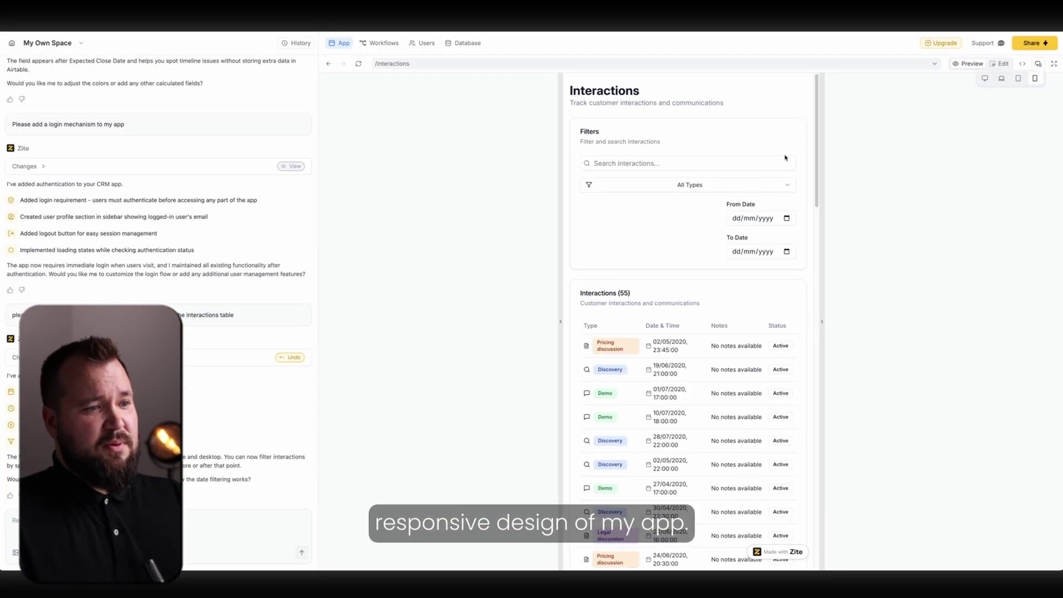
Preview the Interactions page at laptop, tablet and phone sizes, then return to desktop width.
left_click(985, 81)
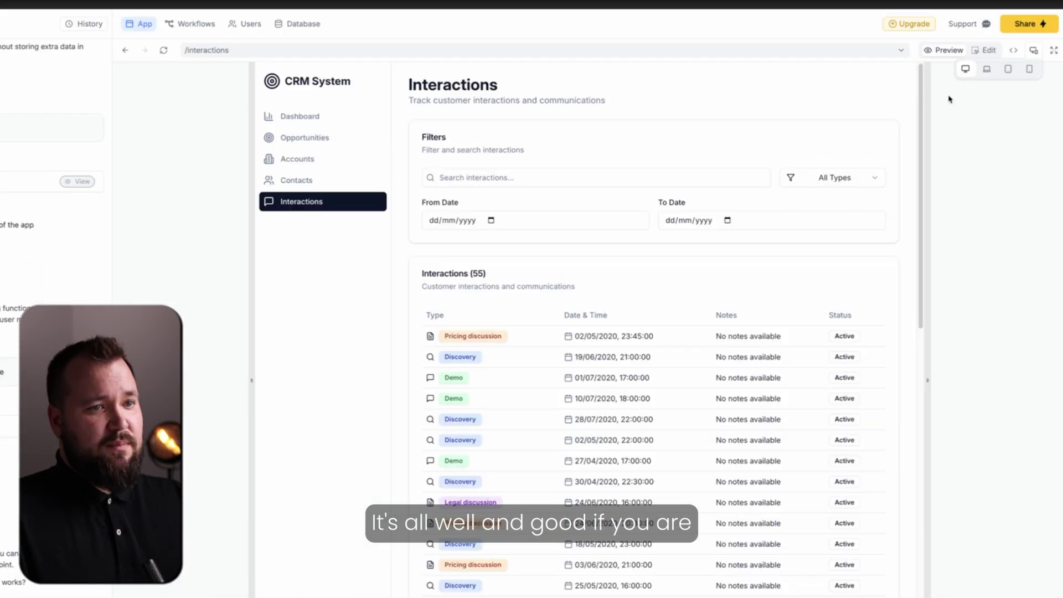
left_click(986, 71)
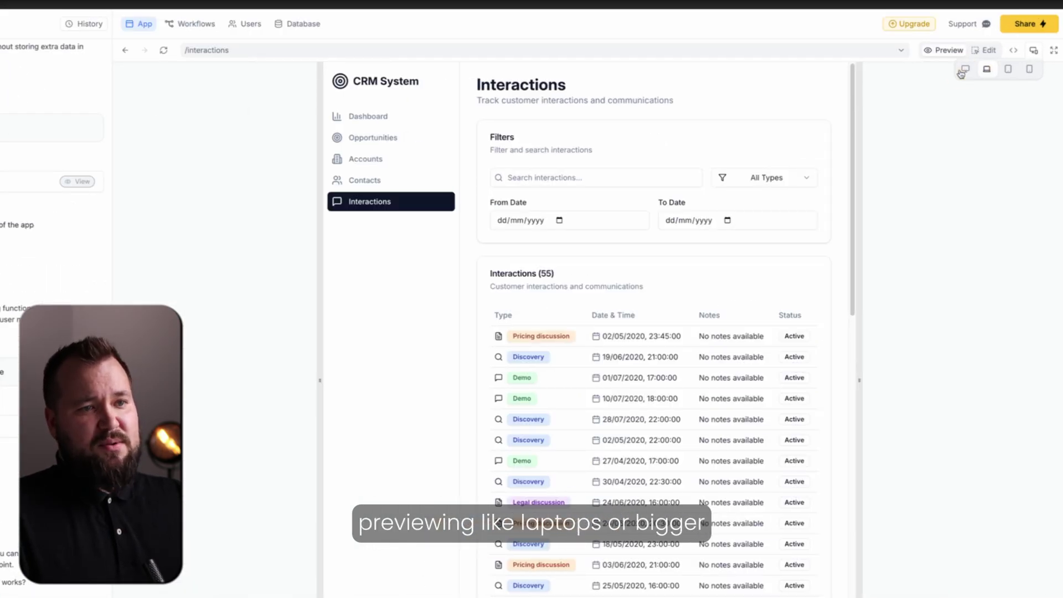
left_click(963, 71)
left_click(1008, 70)
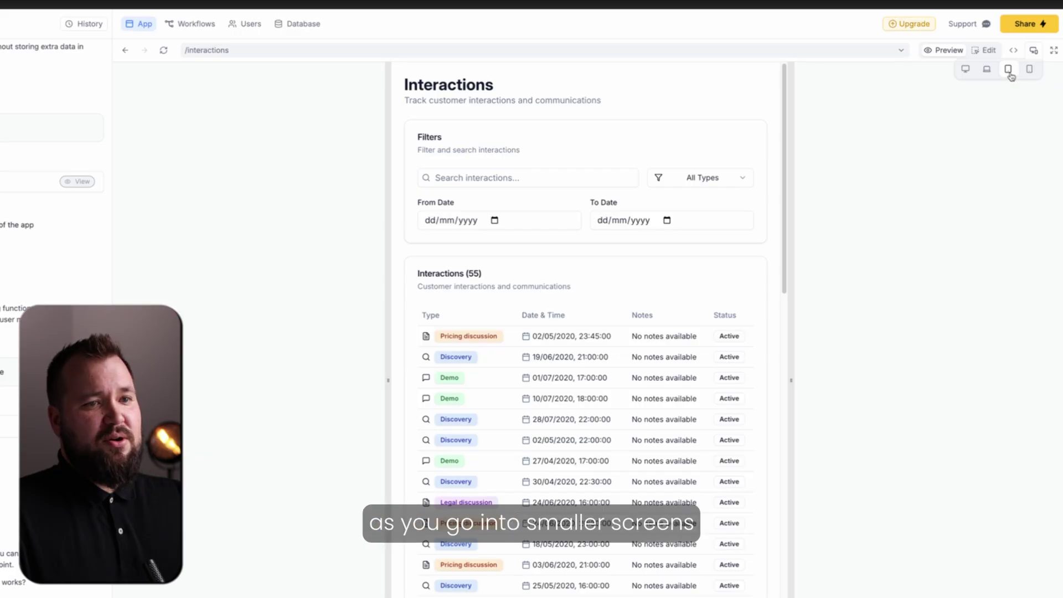
left_click(1031, 70)
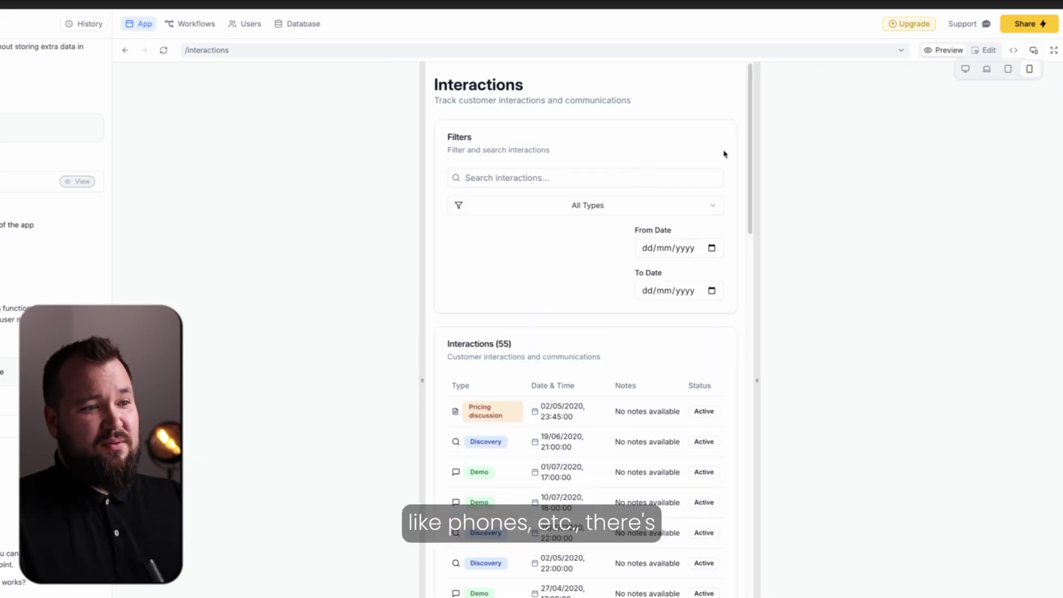
scroll(685, 205, "down", 15)
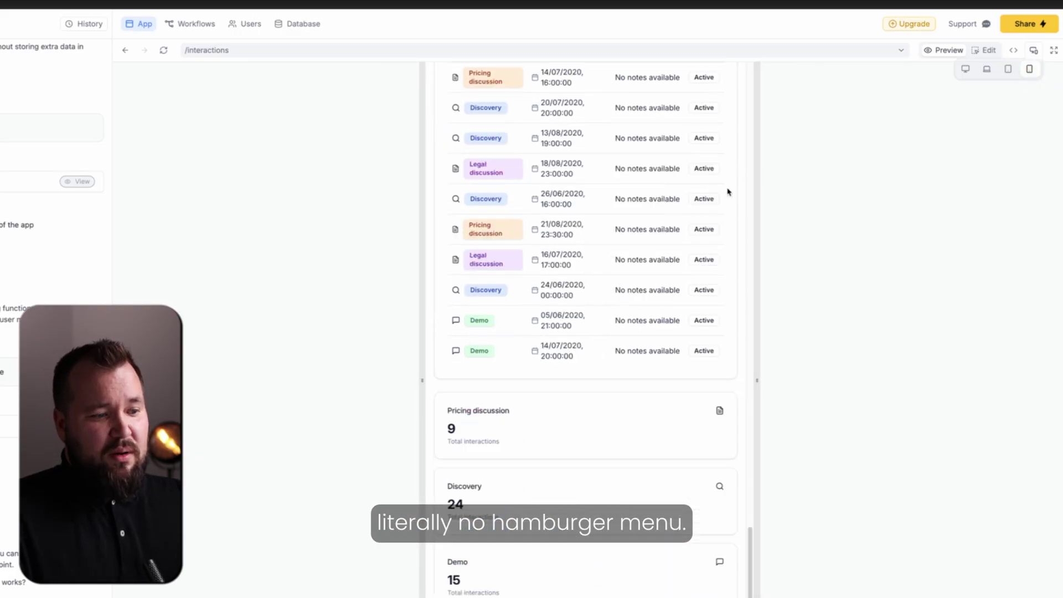
scroll(739, 208, "up", 15)
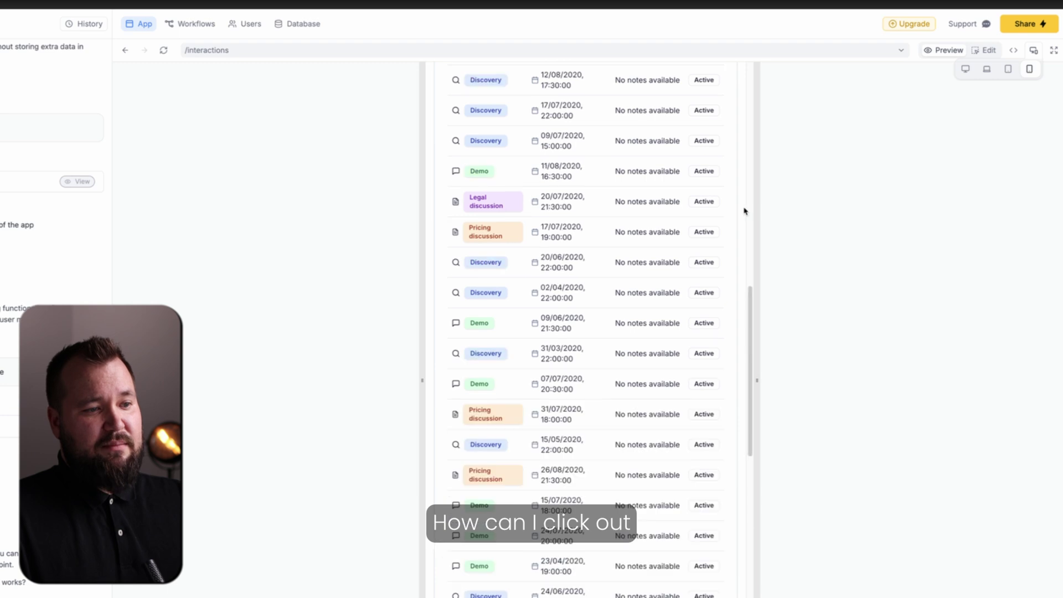
left_click(636, 84)
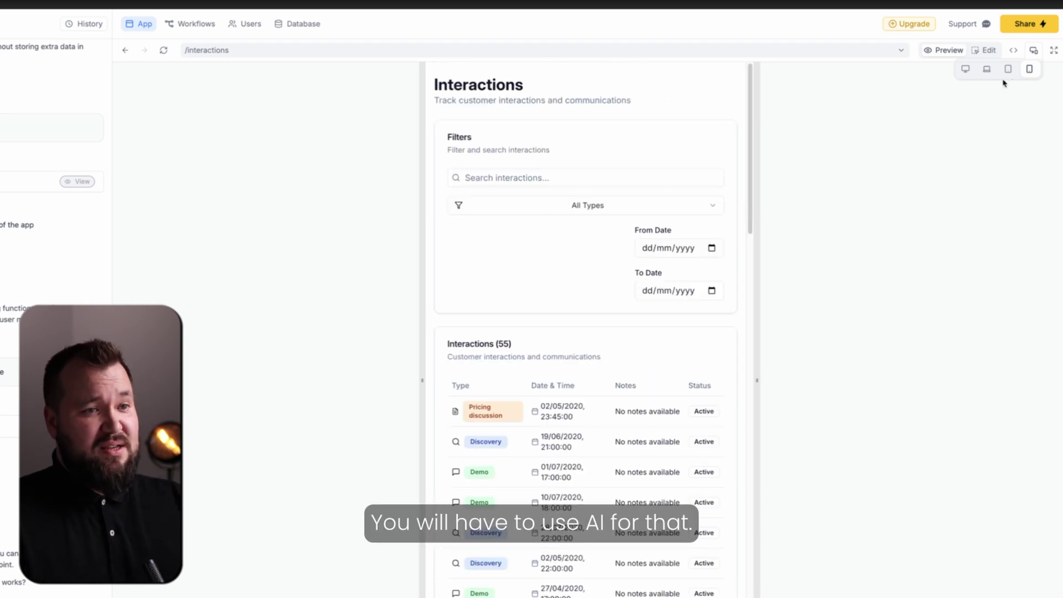
left_click(965, 69)
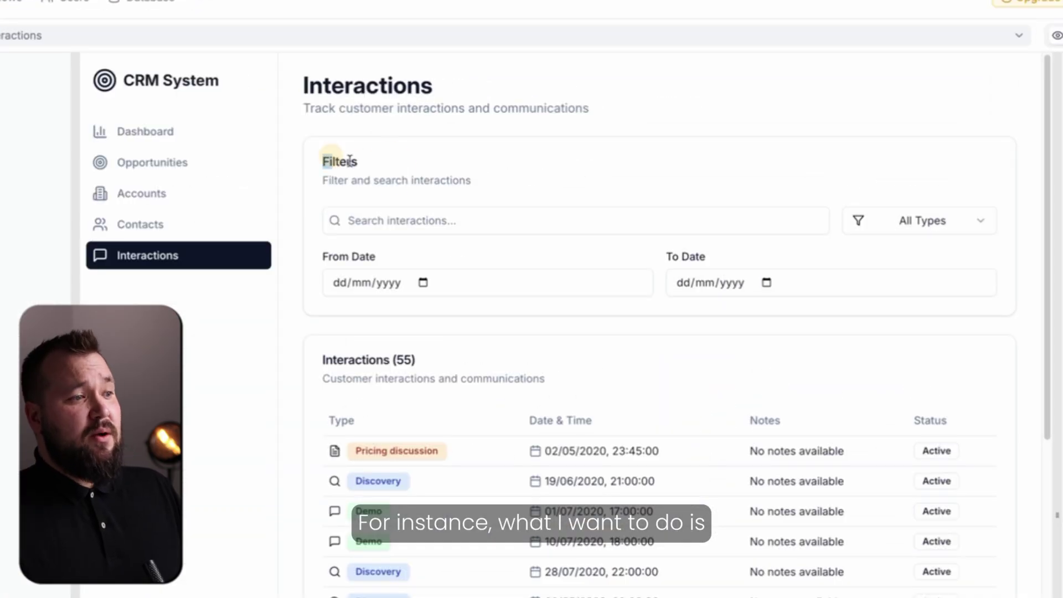
Start typing a request to make the Interactions filter box collapsible, since it takes too much space.
left_click(844, 175)
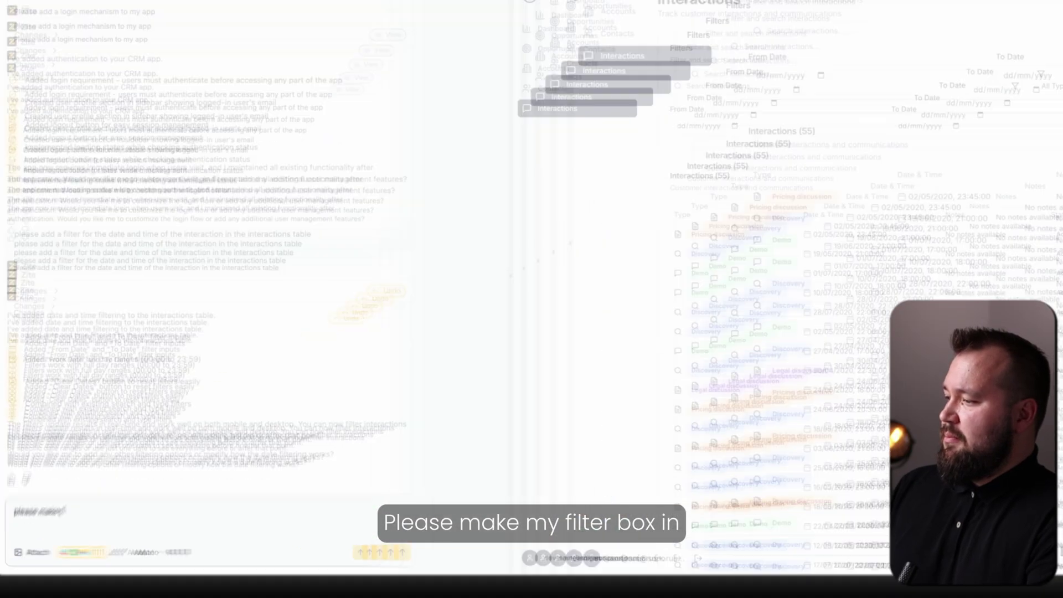
type("m")
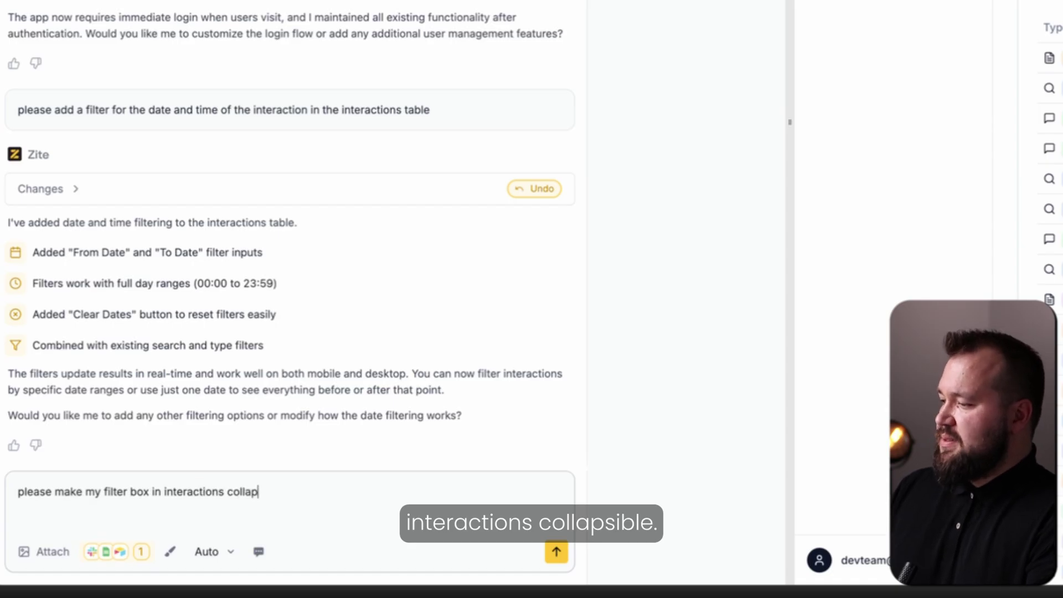
type("-it's cu")
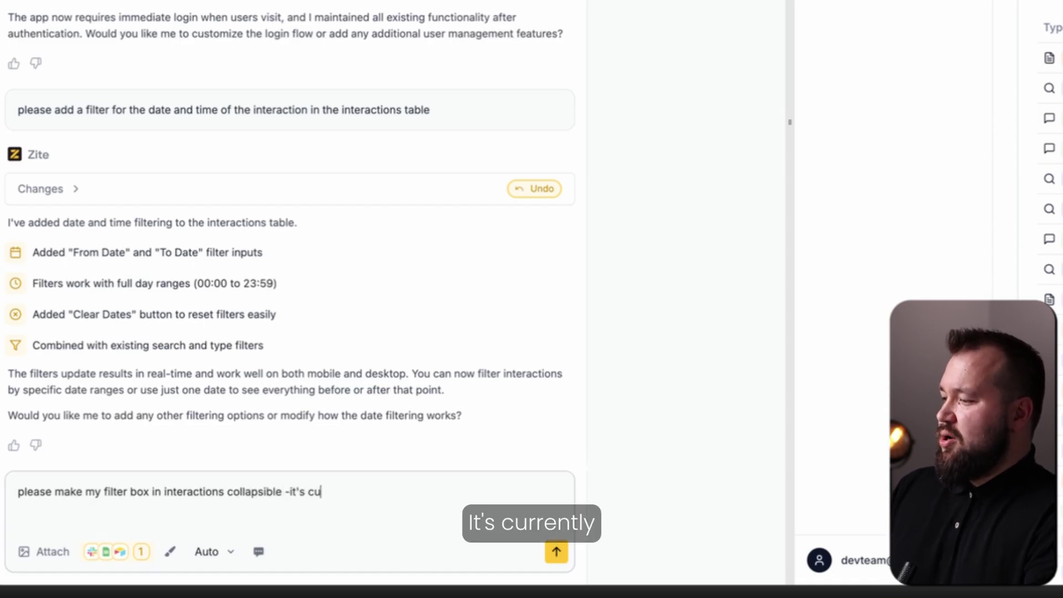
type("rrenttly")
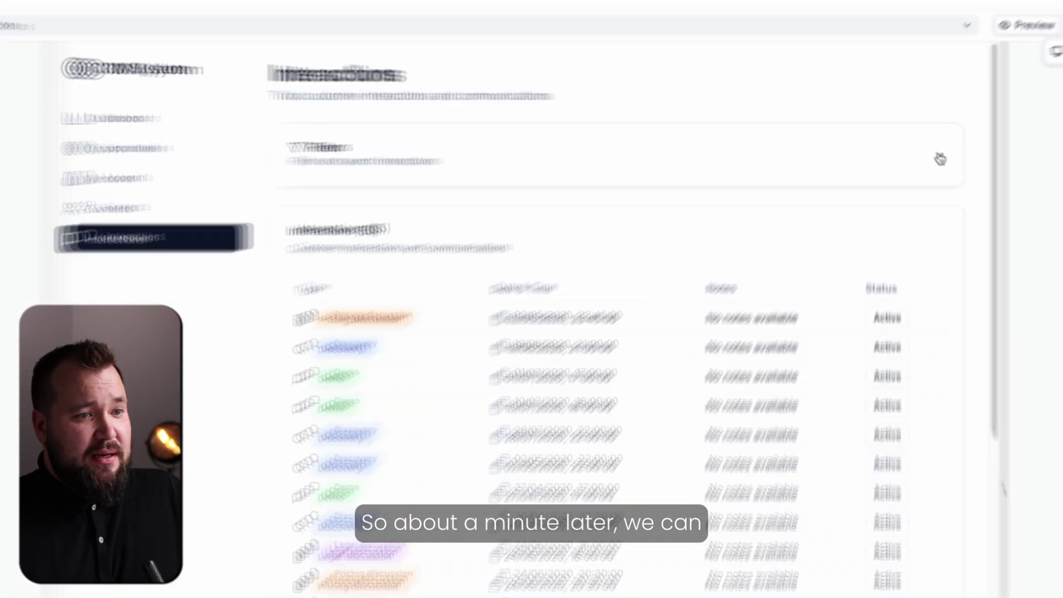
Collapse and re-expand the Interactions Filters card several times, leaving search, type and date filters visible.
left_click(919, 134)
left_click(919, 134)
left_click(919, 134)
left_click(941, 161)
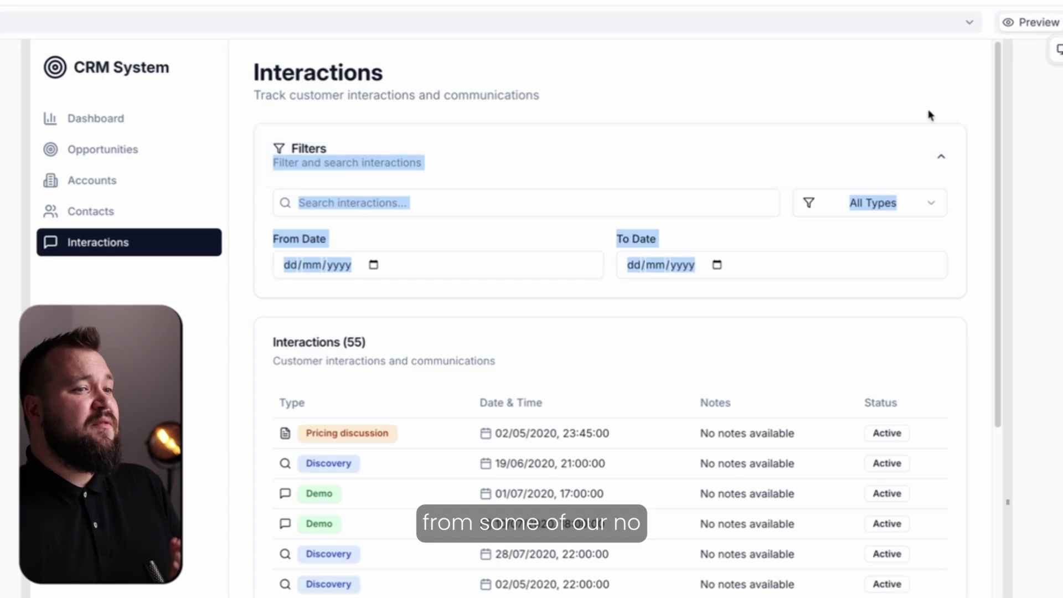
left_click(925, 107)
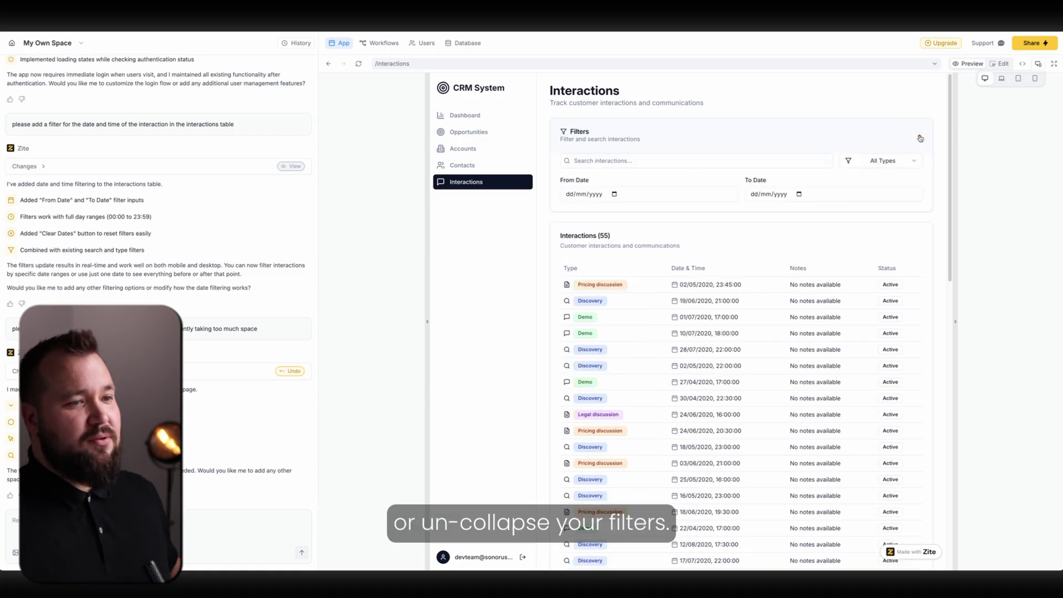
left_click(920, 137)
left_click(919, 137)
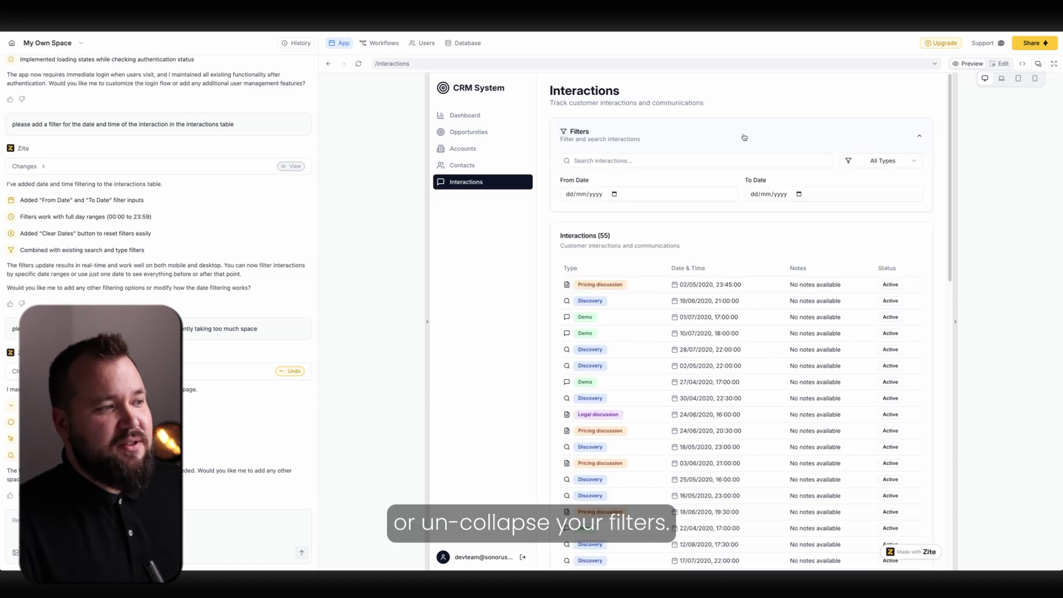
On Opportunities, filter status to Closed—lost and save it as a view named 'closed'.
left_click(479, 132)
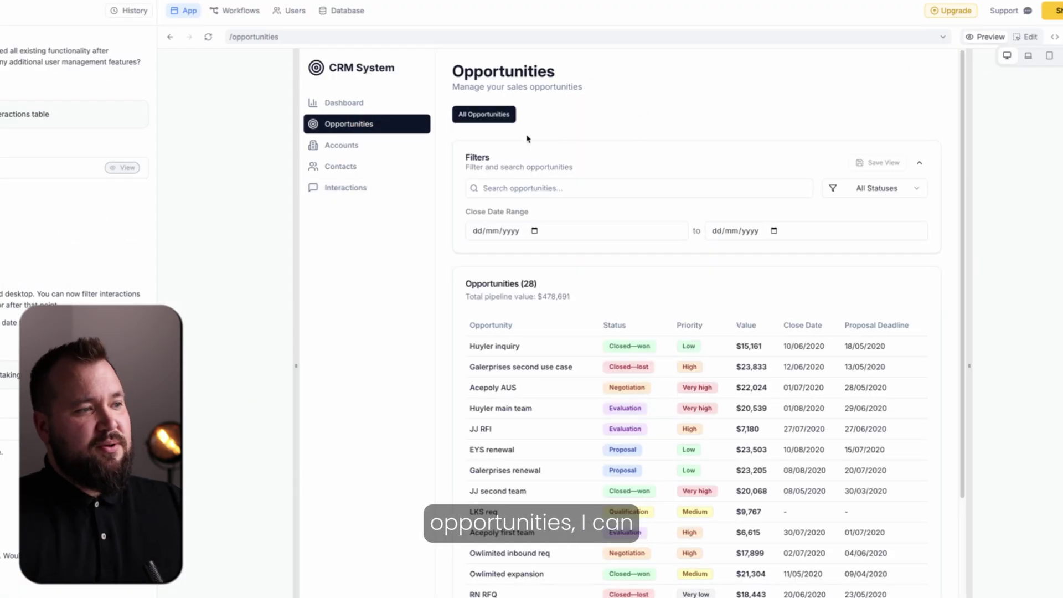
left_click(871, 190)
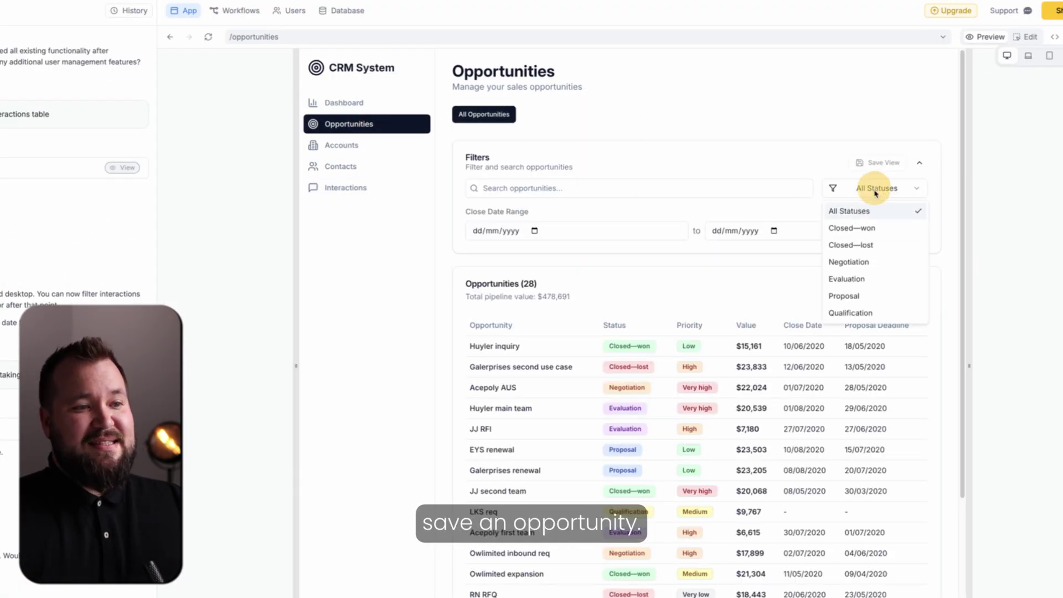
left_click(869, 245)
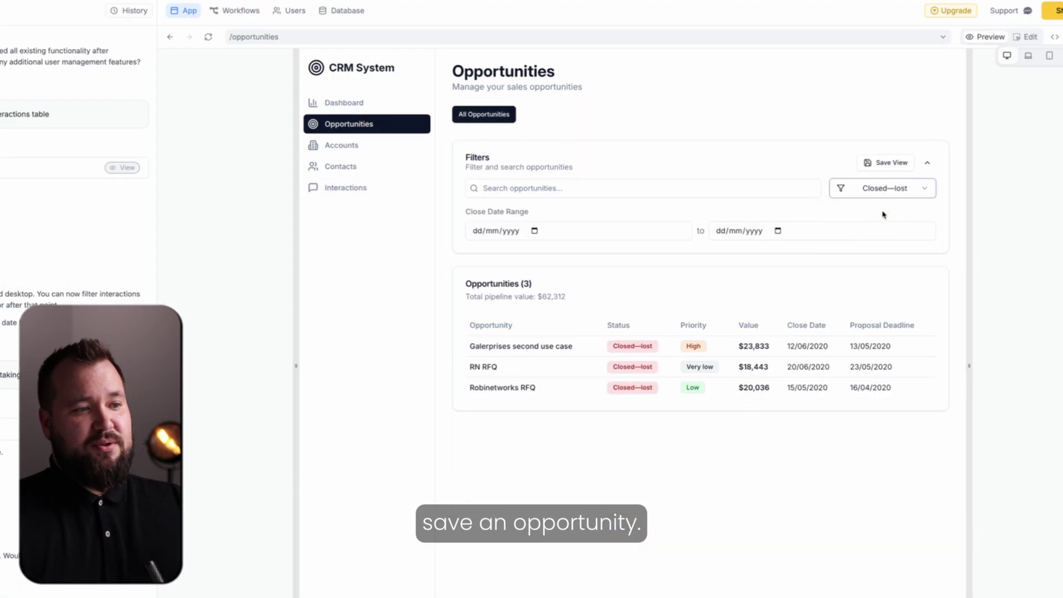
left_click(879, 164)
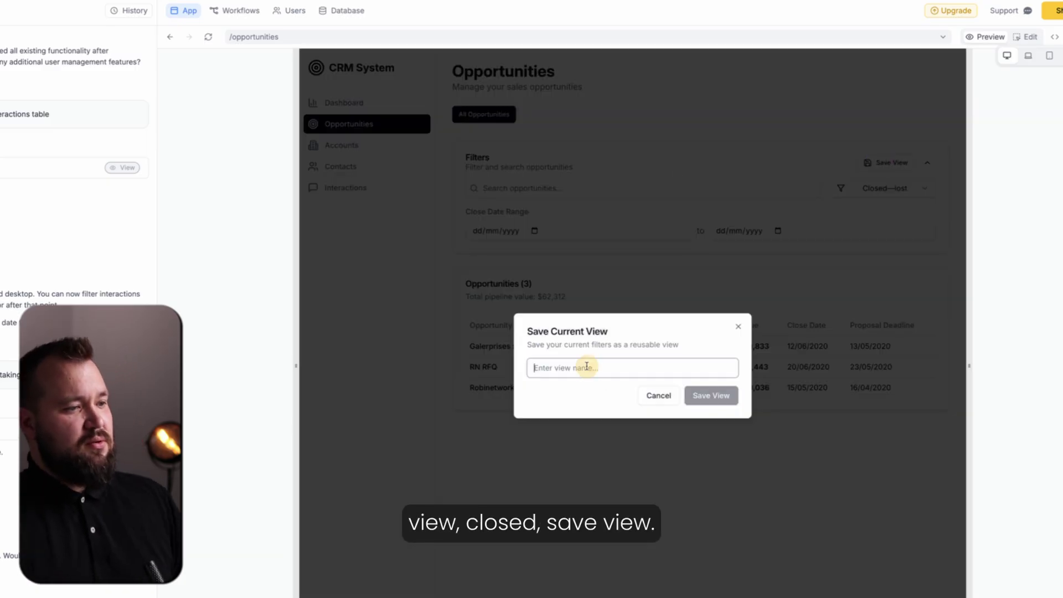
type("closed")
left_click(735, 397)
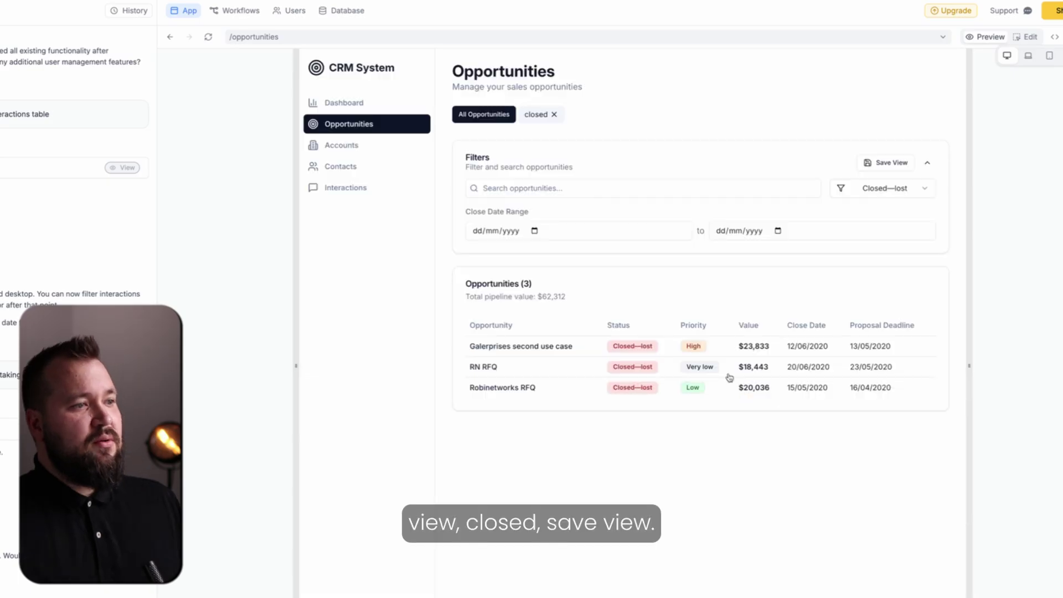
Reset the status filter to all statuses, then apply the saved 'closed' view.
left_click(923, 189)
left_click(903, 209)
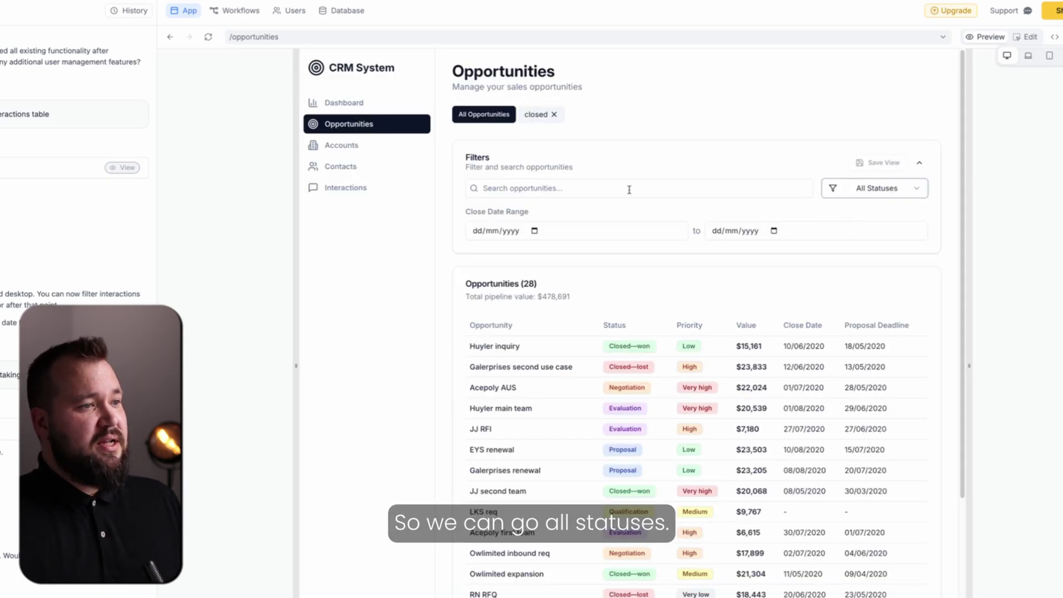
left_click(534, 117)
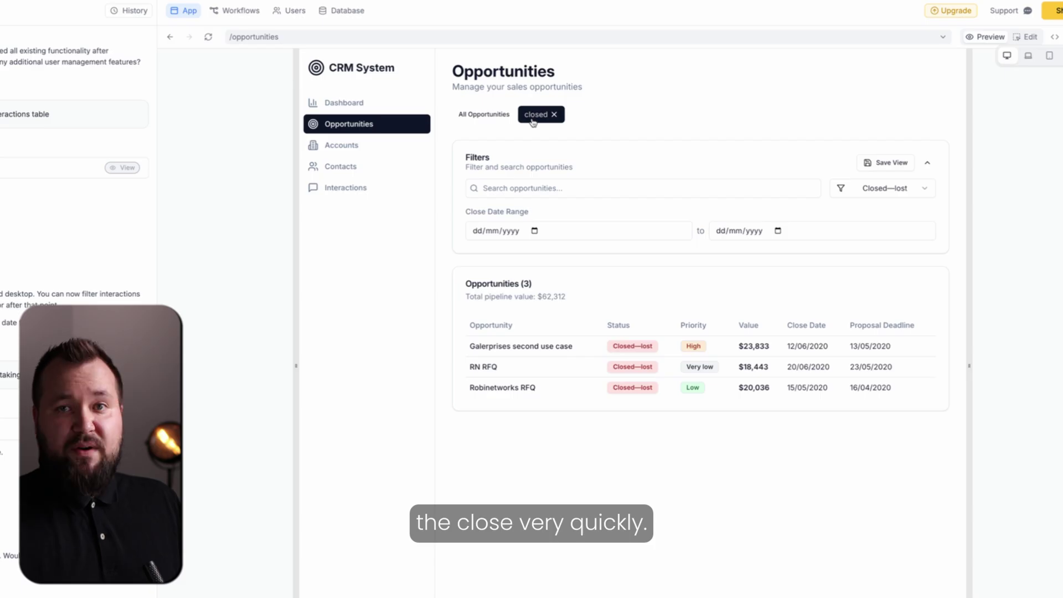
left_click(498, 116)
left_click(533, 118)
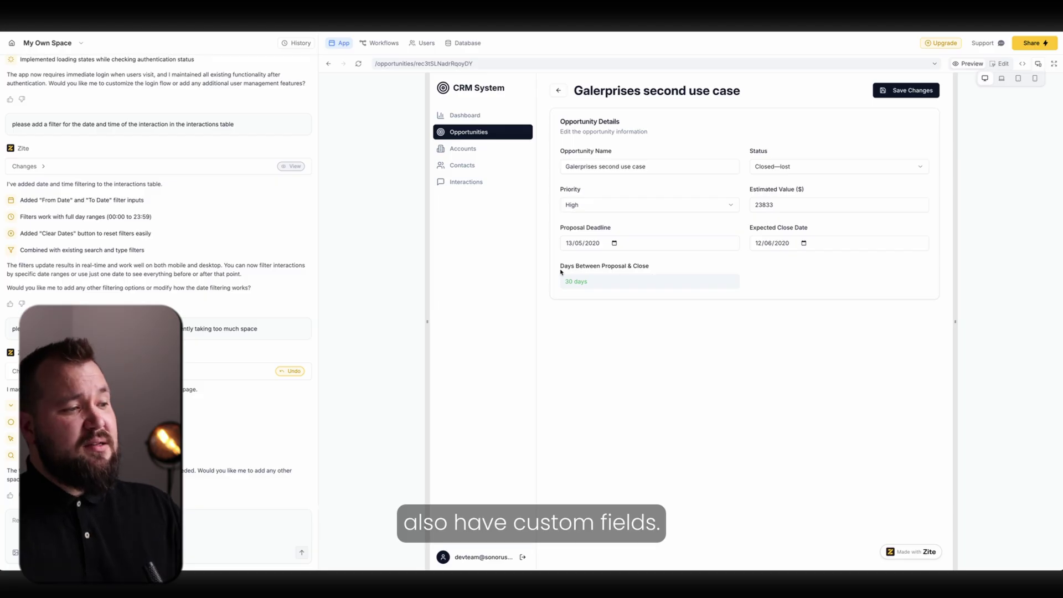
Leave the opportunity detail page and return to the Opportunities list of 28 opportunities worth $478,691.
left_click_drag(564, 269, 648, 270)
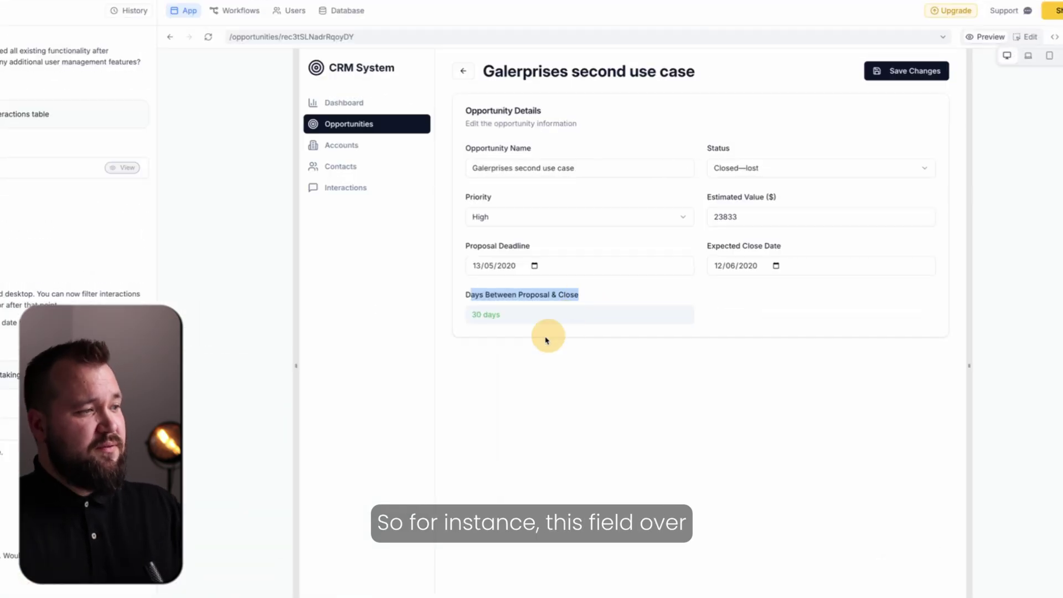
left_click(361, 144)
left_click(365, 124)
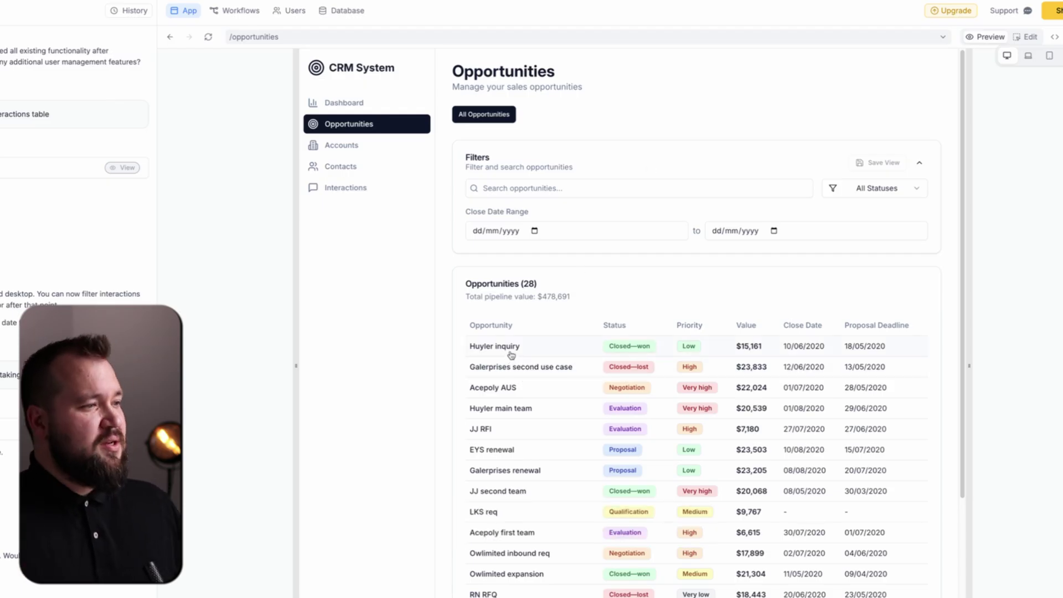
Browse the Interactions page of the CRM preview.
scroll(627, 316, "down", 3)
scroll(626, 310, "up", 2)
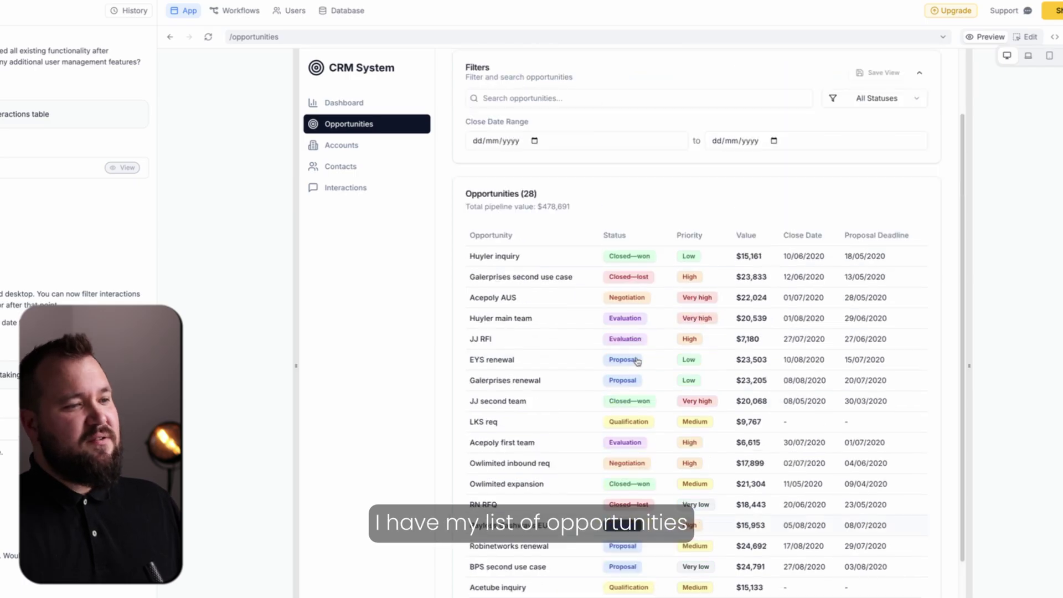
left_click(371, 194)
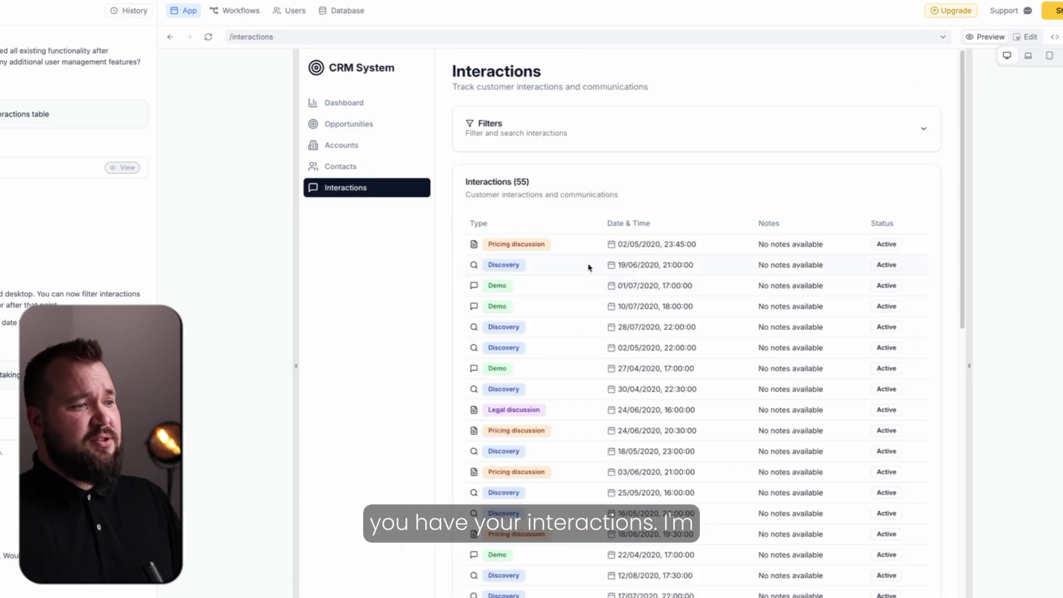
left_click(588, 244)
left_click(588, 243)
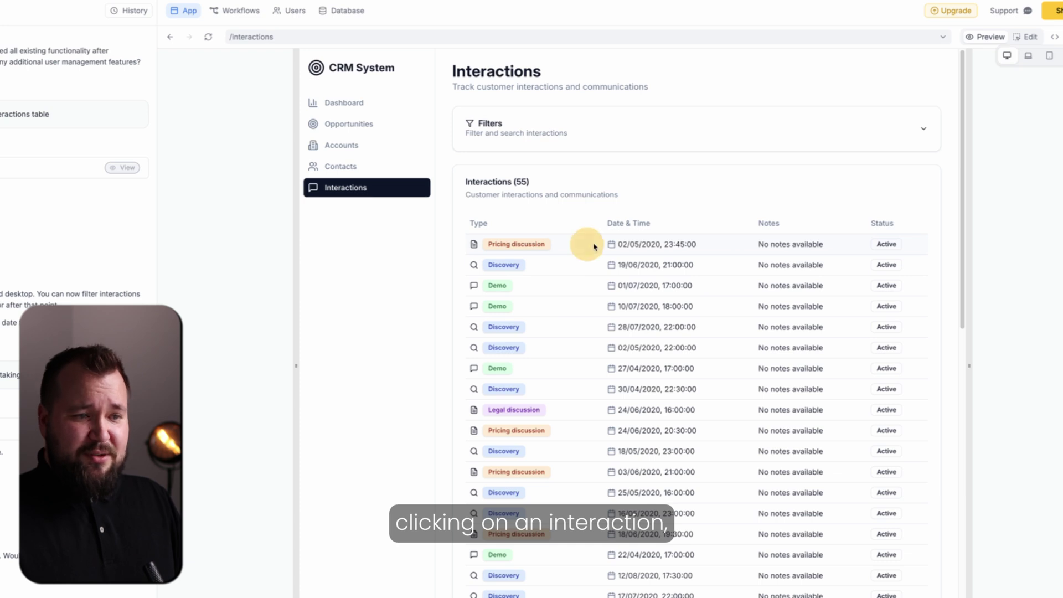
left_click(823, 248)
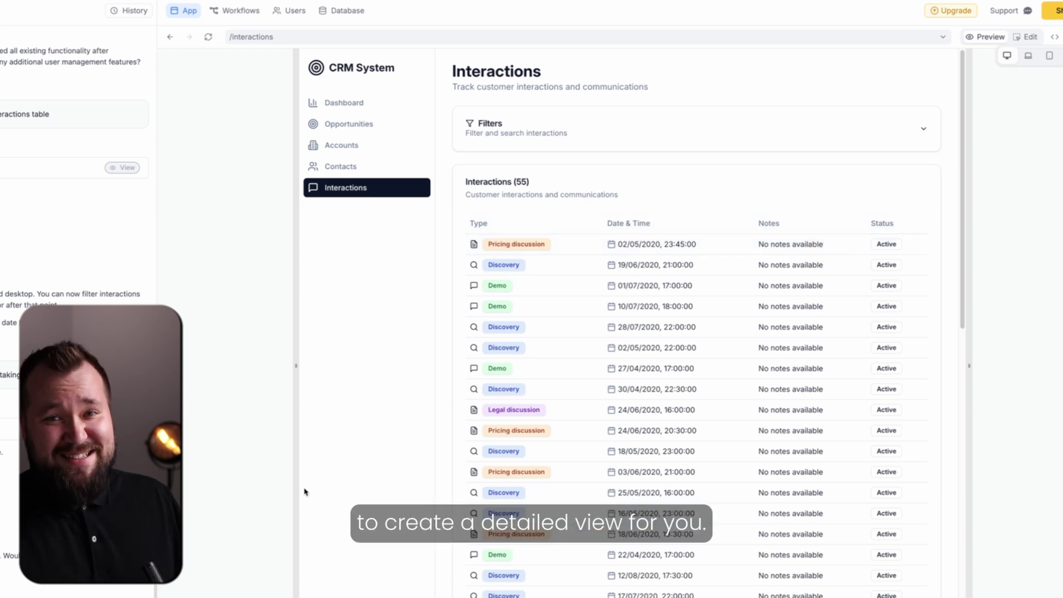
Open the Huyler inquiry opportunity and check its computed 23 days between proposal and close.
left_click(372, 126)
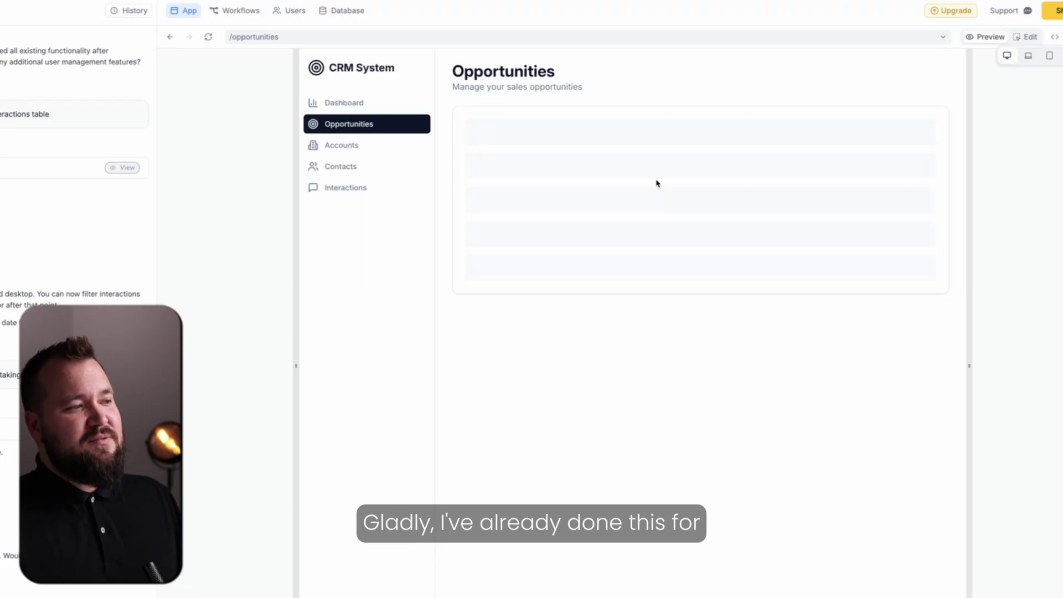
left_click(581, 268)
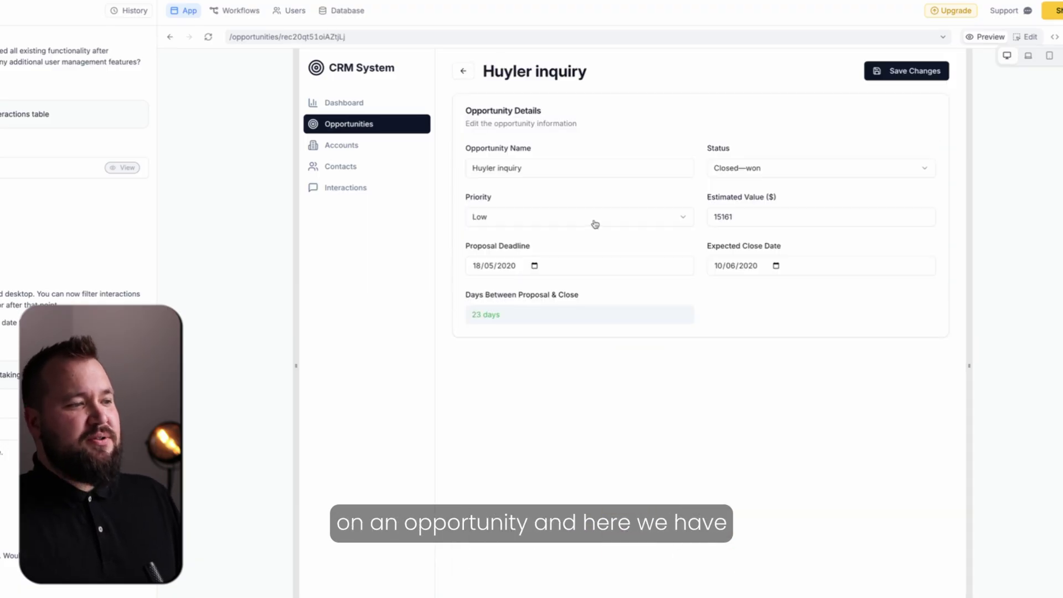
left_click_drag(528, 315, 617, 301)
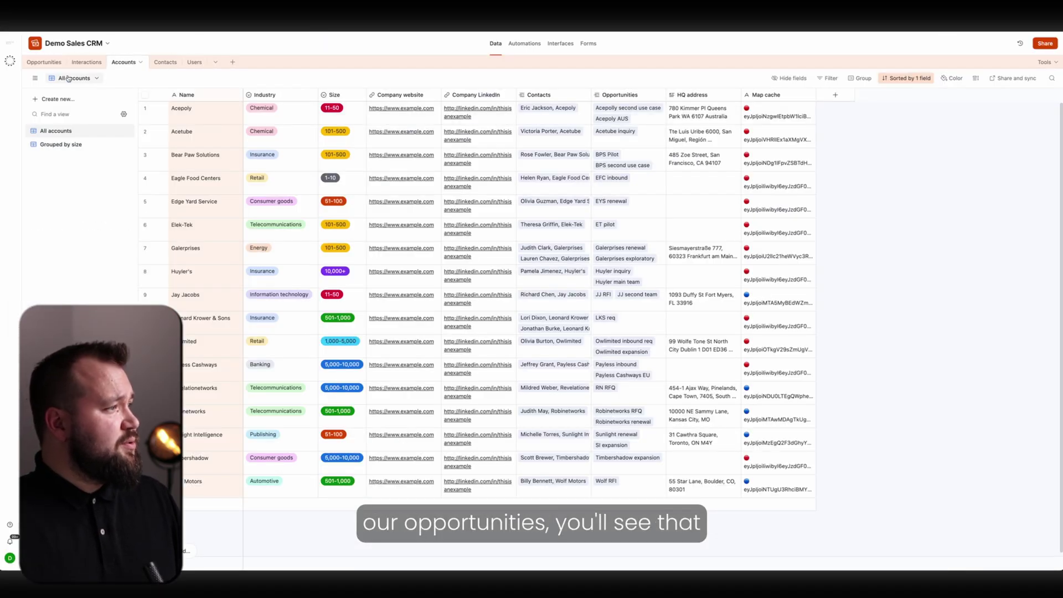
left_click(44, 62)
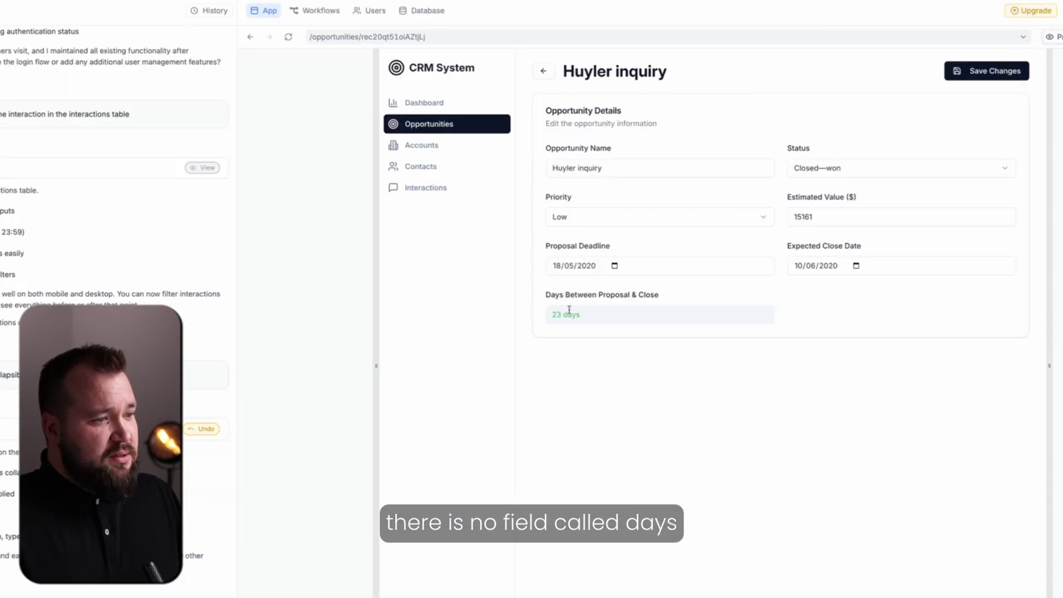
left_click(578, 266)
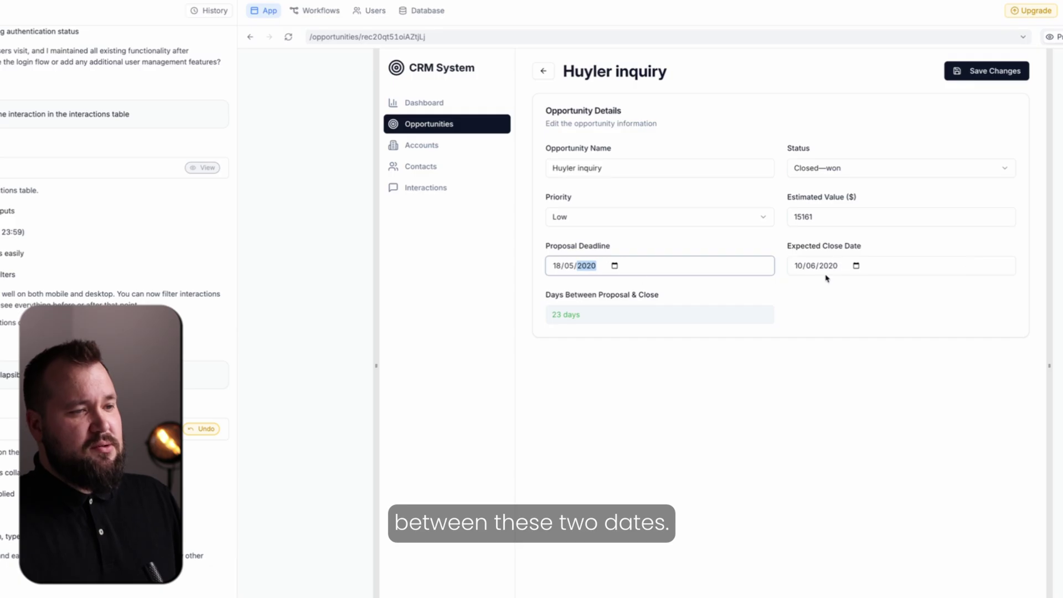
left_click(605, 315)
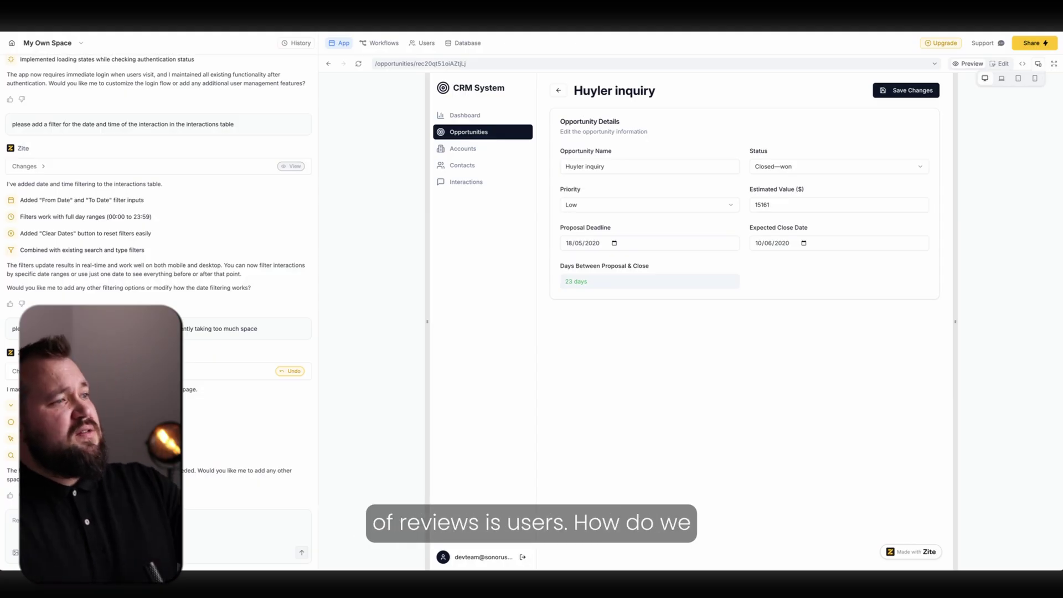
Compare Zite's user management with the Airtable Users table listing names, emails and roles.
left_click(426, 43)
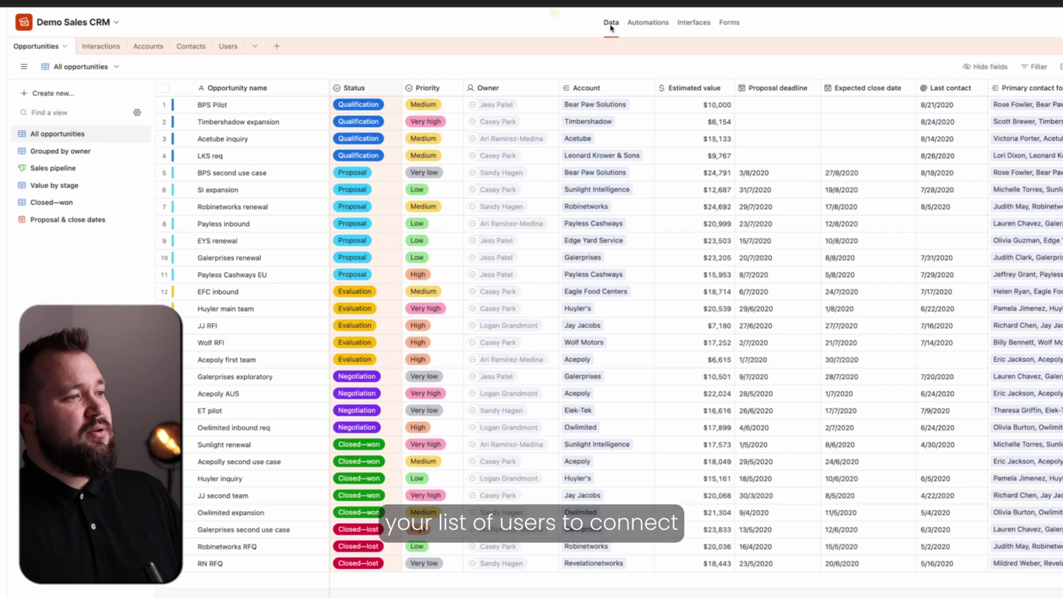
left_click(240, 51)
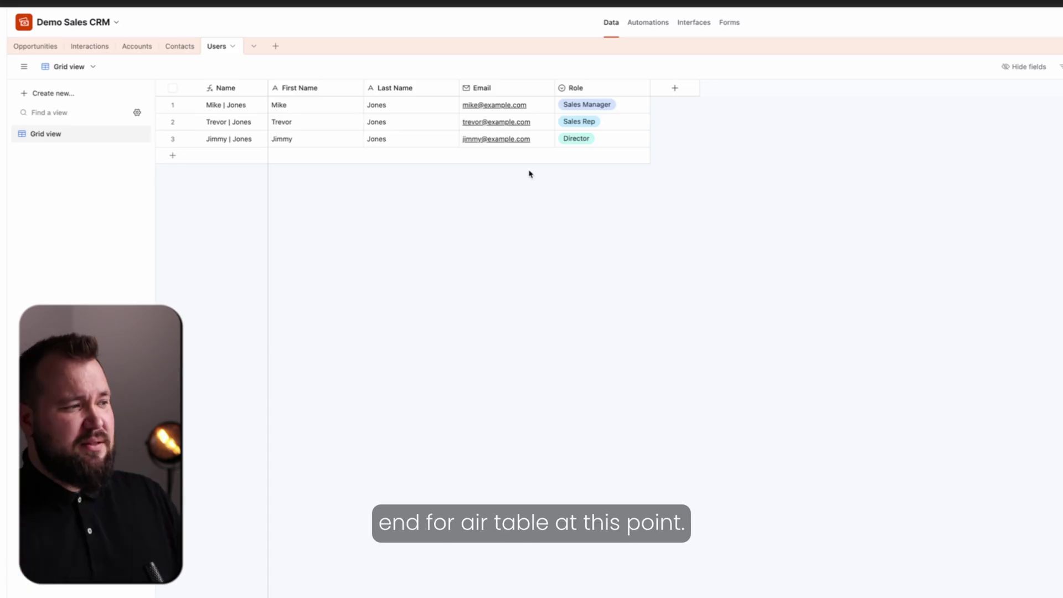
left_click_drag(227, 105, 256, 137)
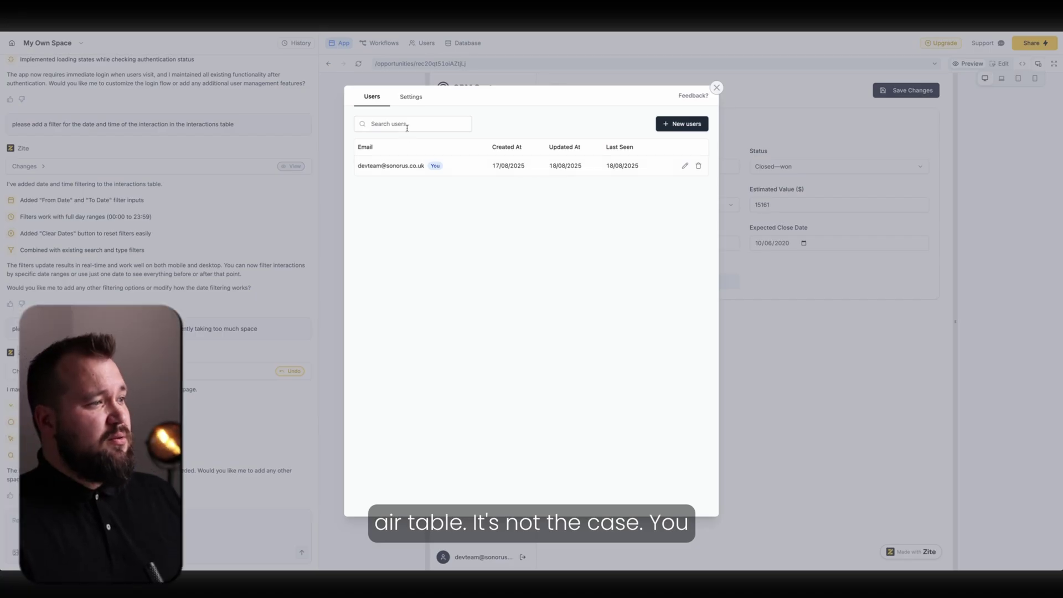
Start a new app user, toggling between Multiple users and Single user modes.
left_click(684, 122)
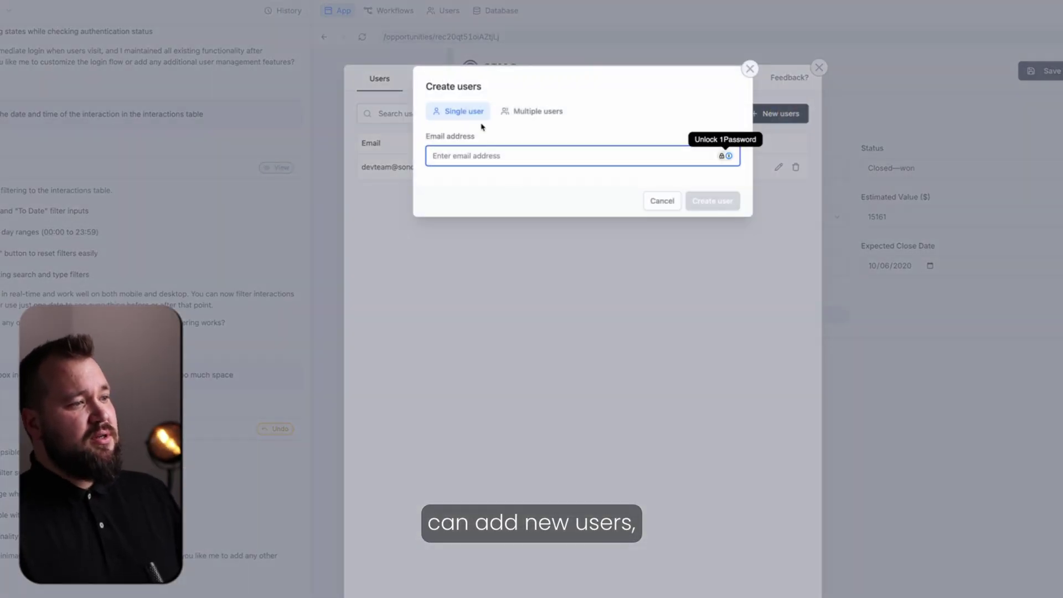
left_click(531, 112)
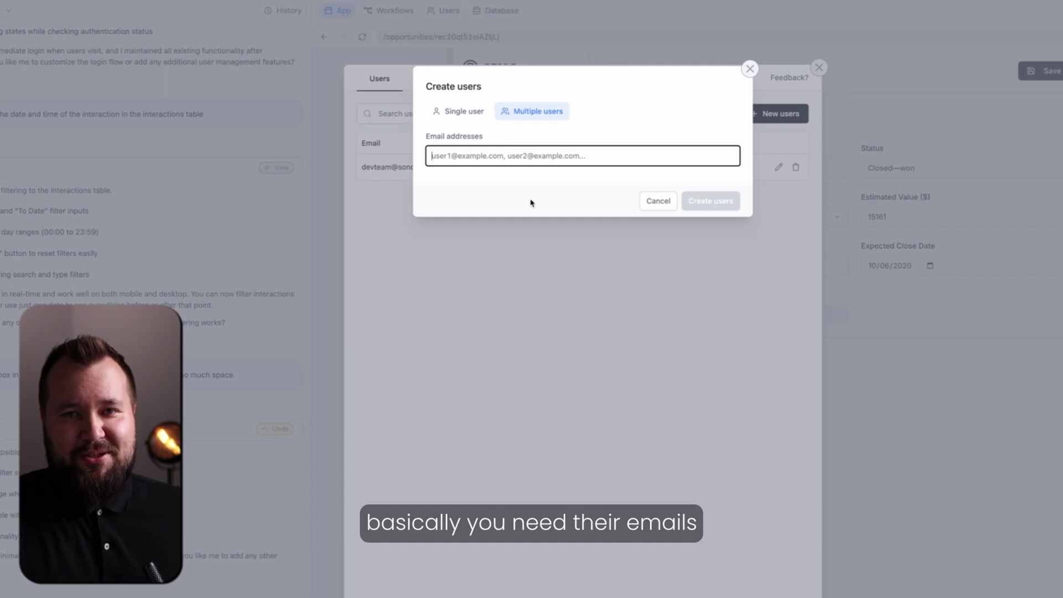
left_click(462, 115)
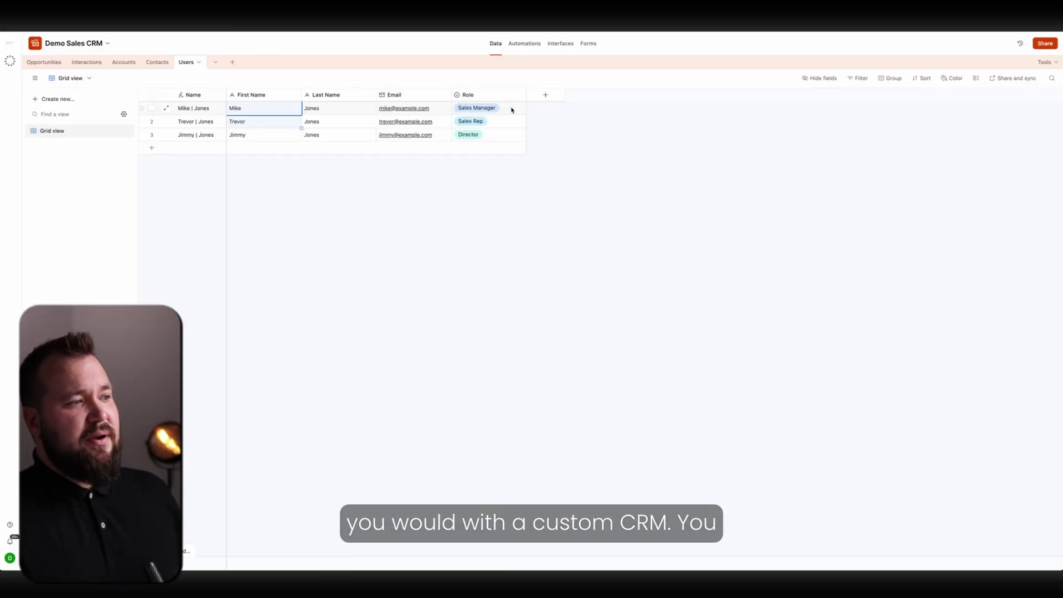
left_click(512, 110)
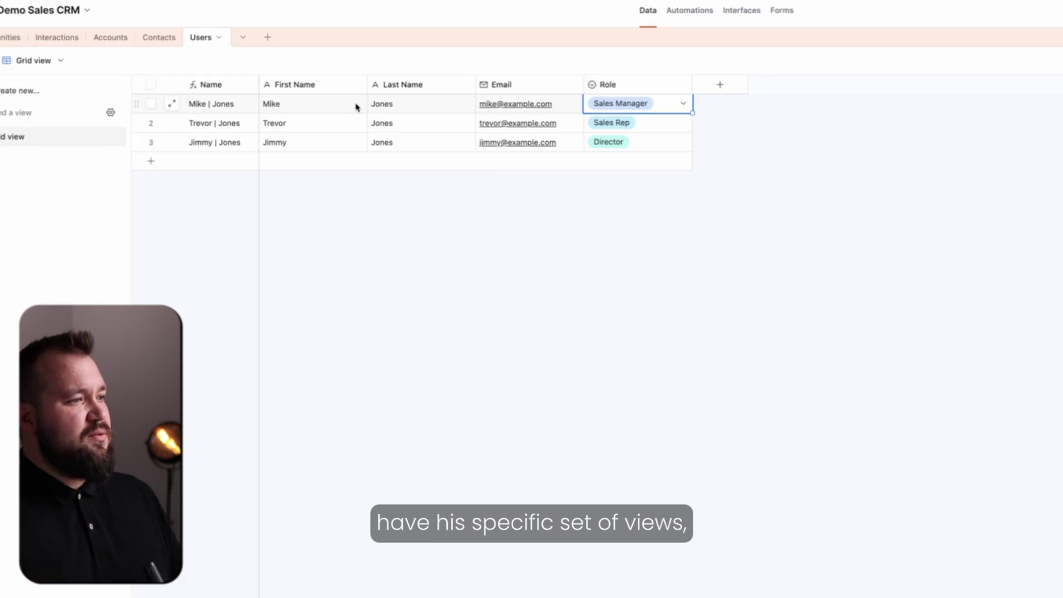
left_click(645, 126)
left_click(646, 147)
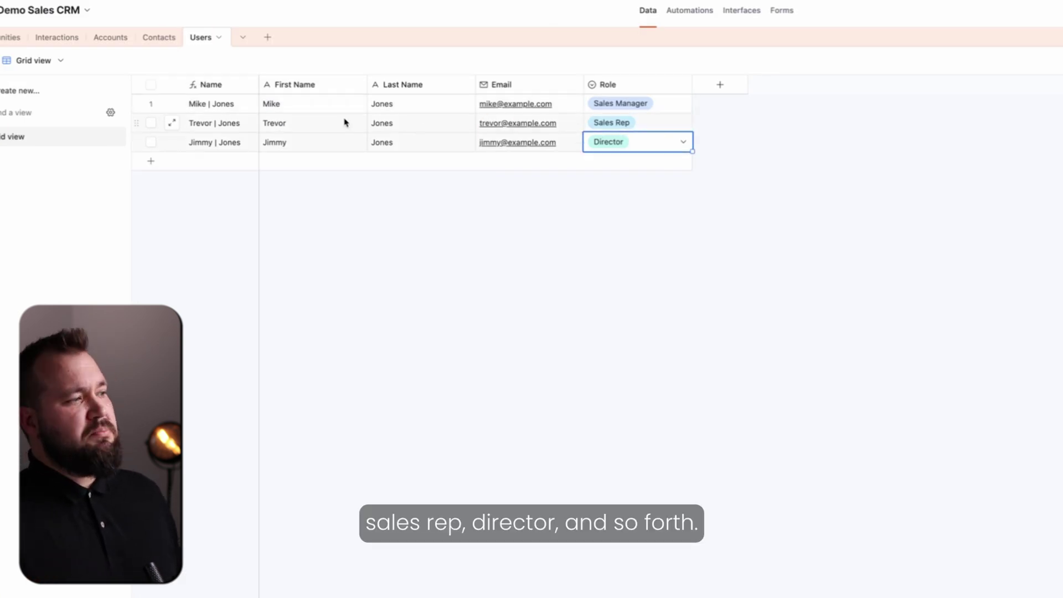
left_click(274, 119)
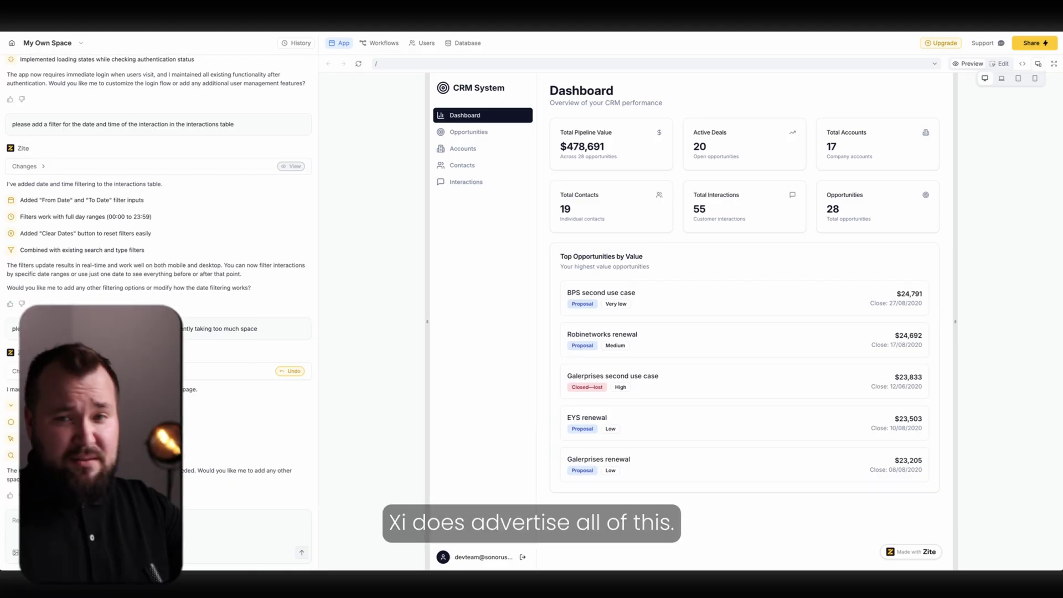
Look through the Get Accounts workflow from the Workflows list.
left_click(390, 46)
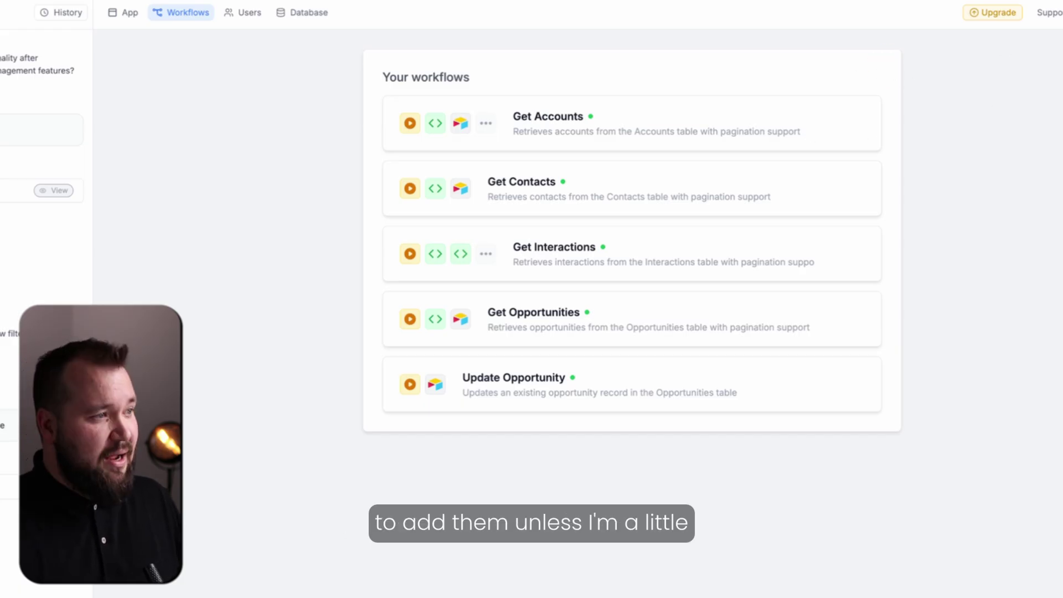
mouse_move(786, 132)
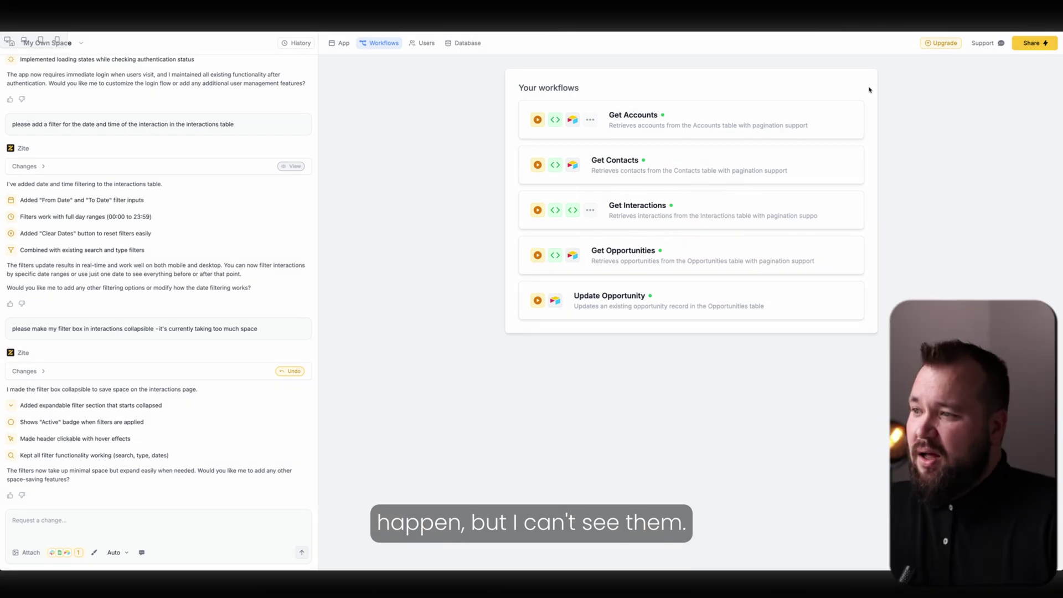
left_click(787, 133)
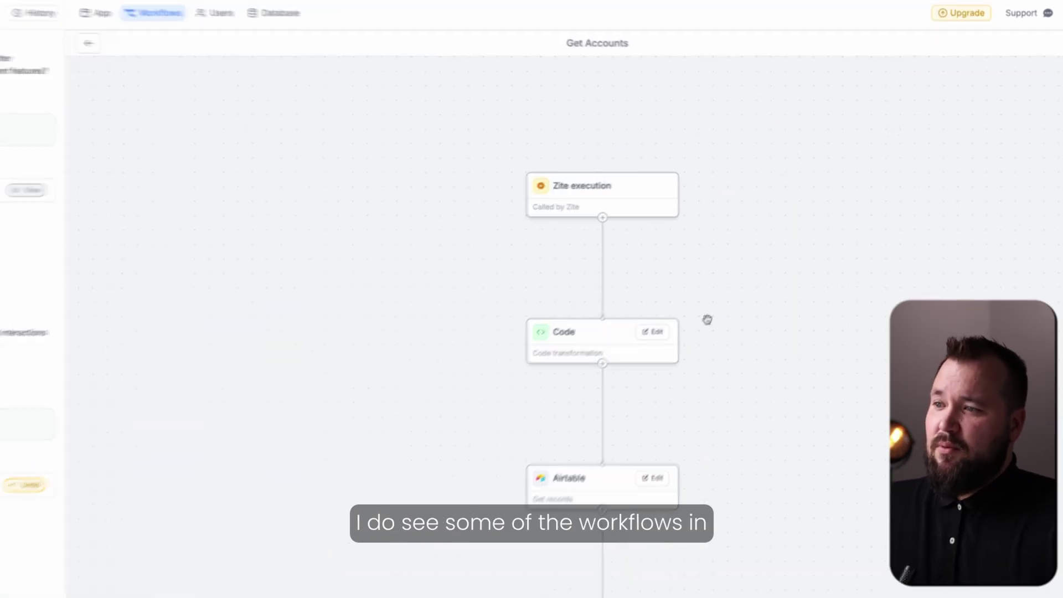
scroll(601, 280, "down", 1)
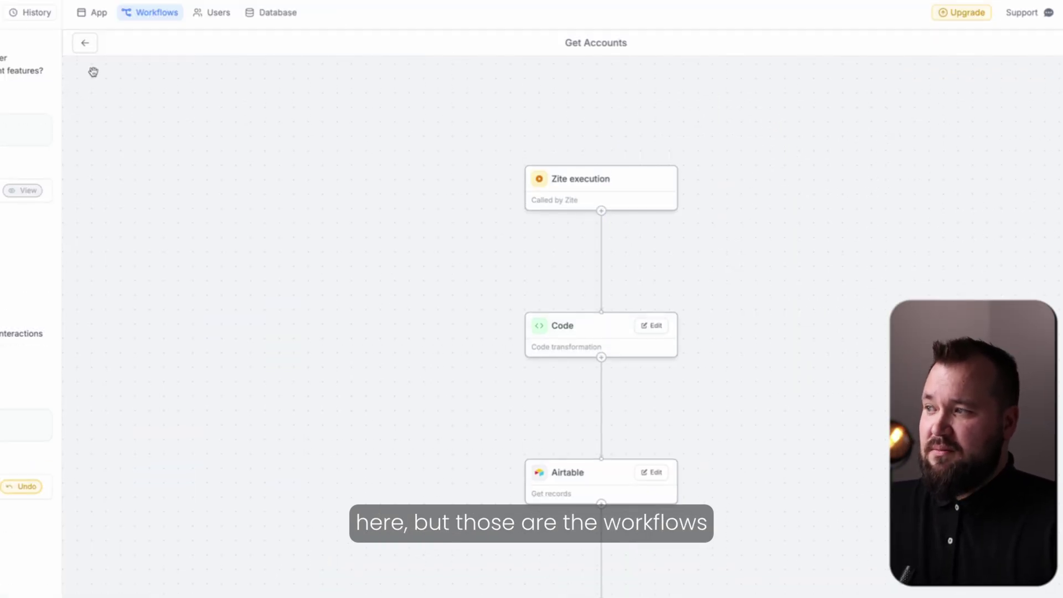
left_click(84, 49)
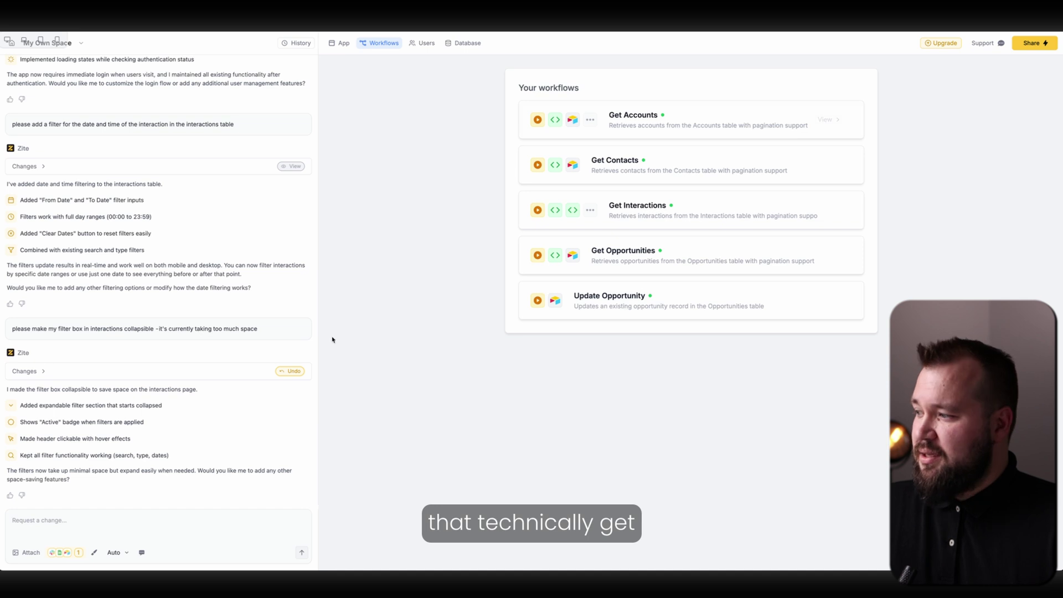
Set the preview to desktop width, then view the Get Contacts workflow's Code step.
left_click(337, 43)
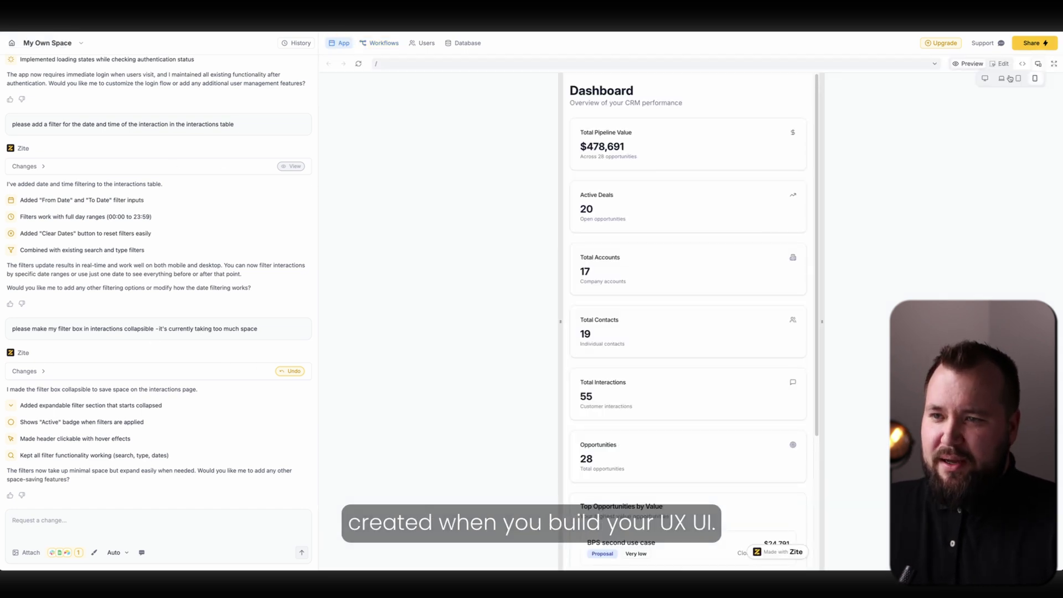
left_click(985, 78)
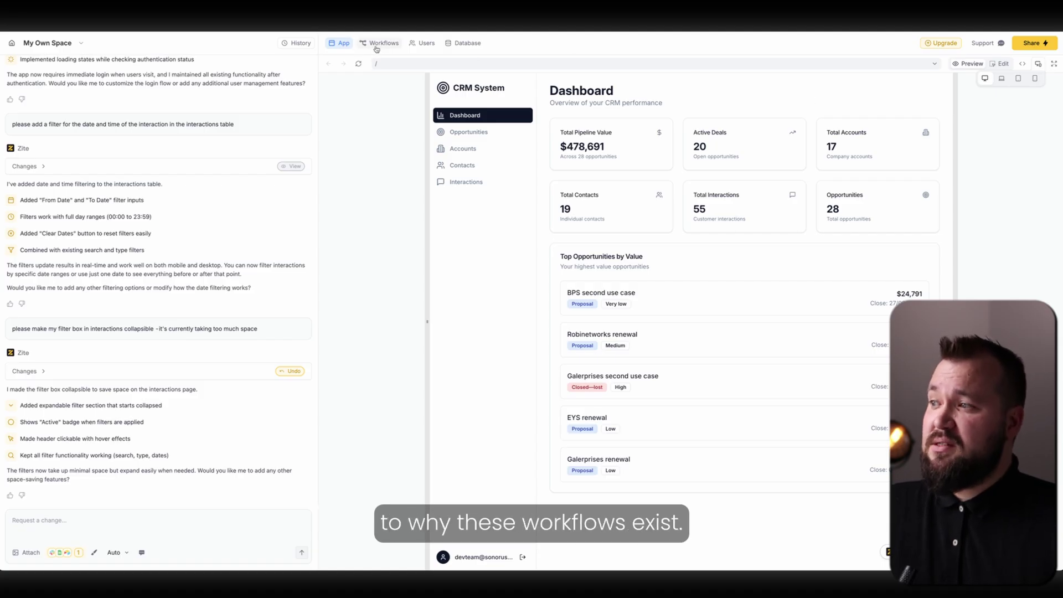
left_click(376, 49)
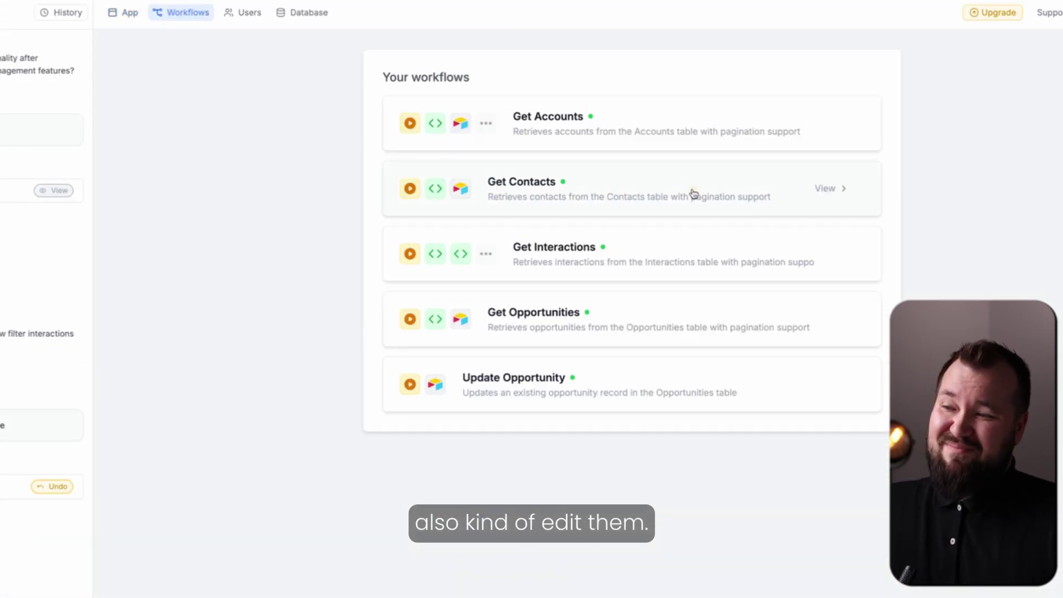
left_click(693, 193)
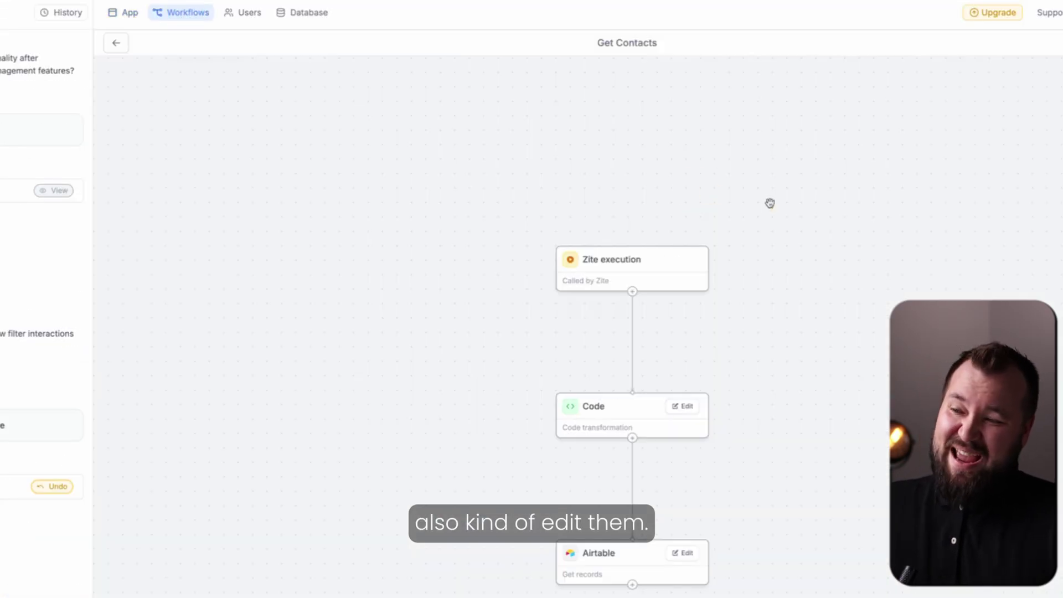
left_click(686, 407)
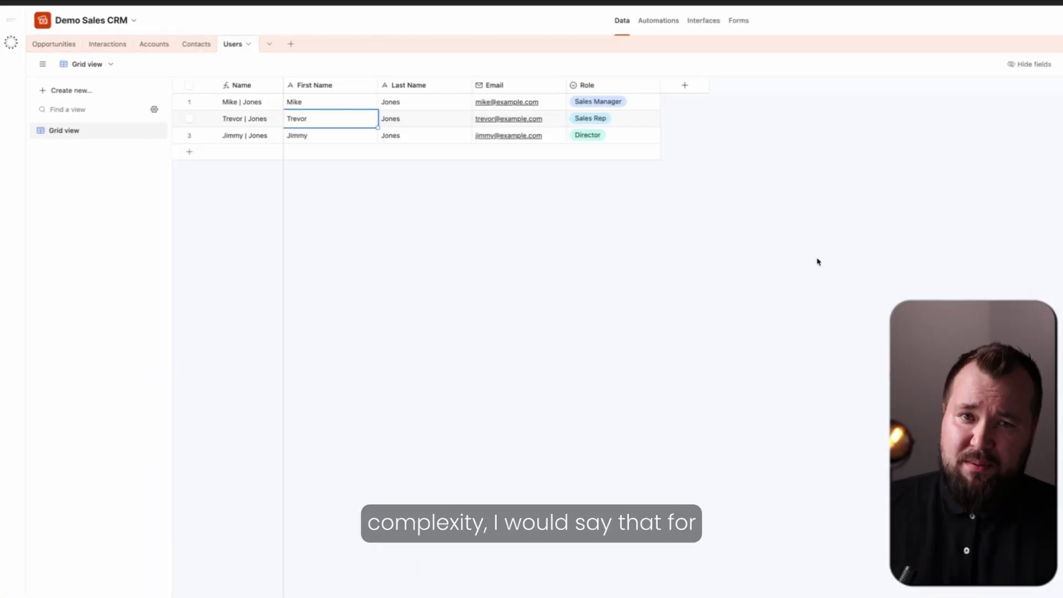
left_click(926, 259)
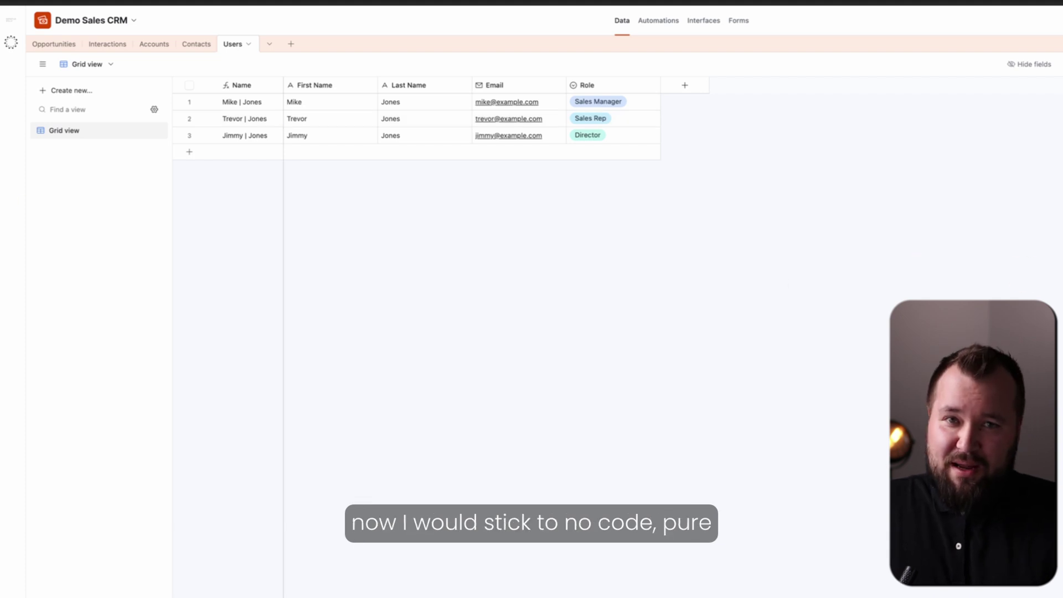